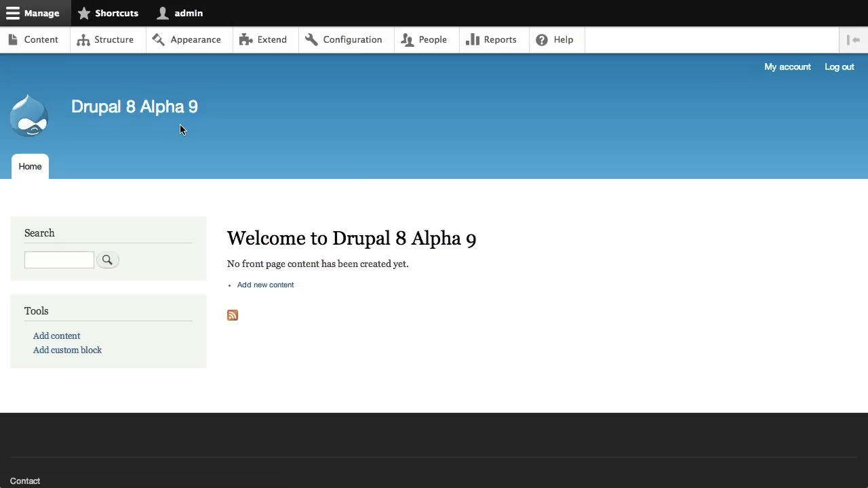
Open the site's list of view modes within the display modes administration.
left_click(116, 43)
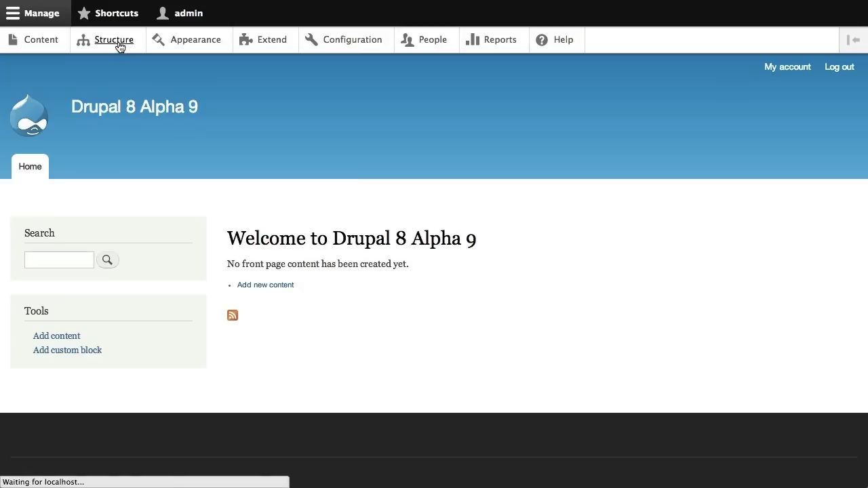
scroll(191, 196, "down", 2)
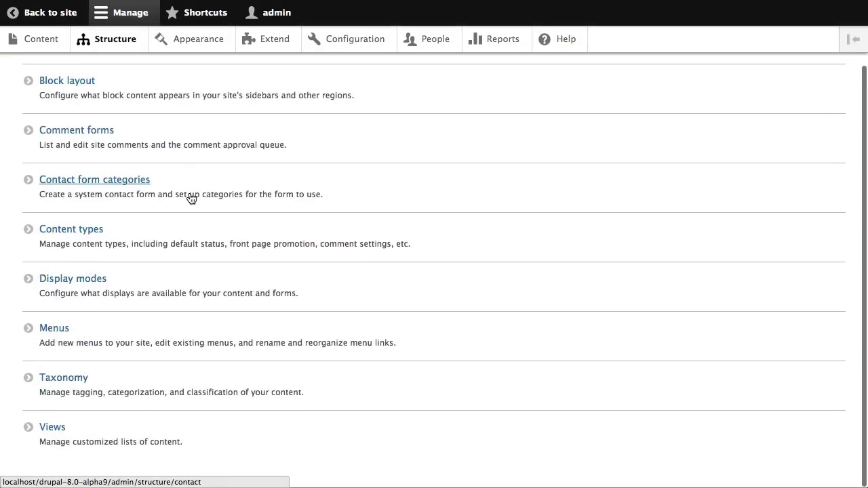
left_click(83, 286)
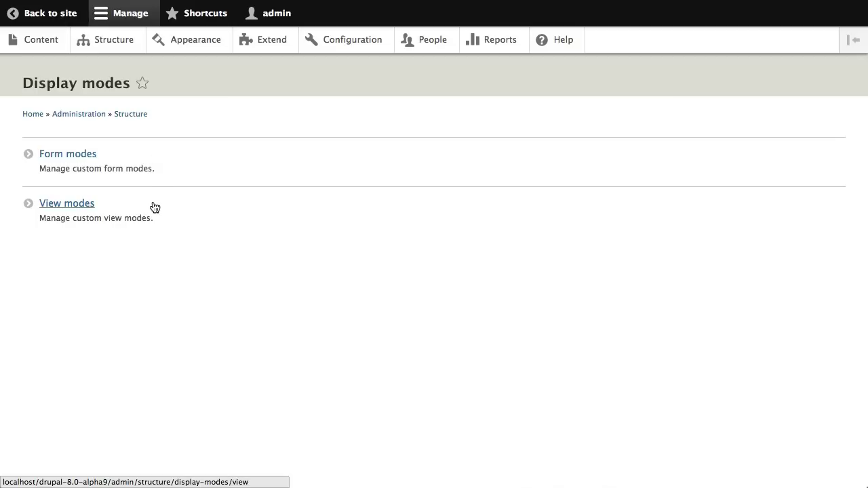
left_click(67, 203)
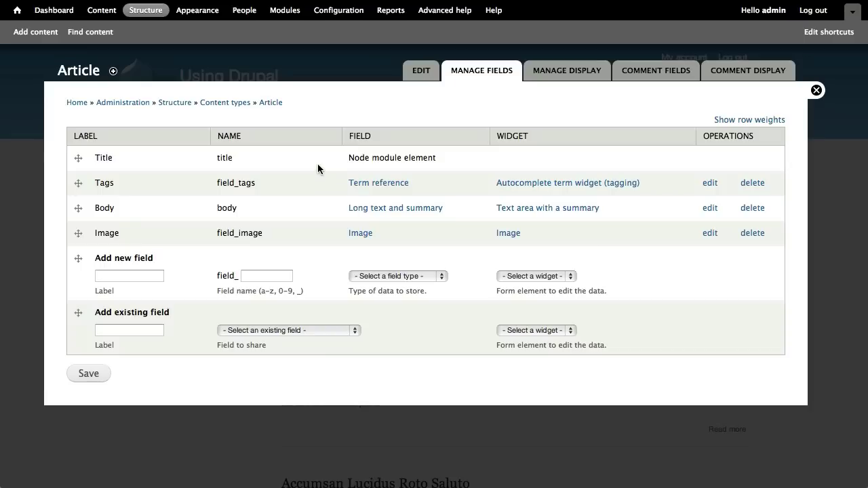
On the Drupal 7 site, examine the Article content type's display management and its custom display settings.
left_click(566, 74)
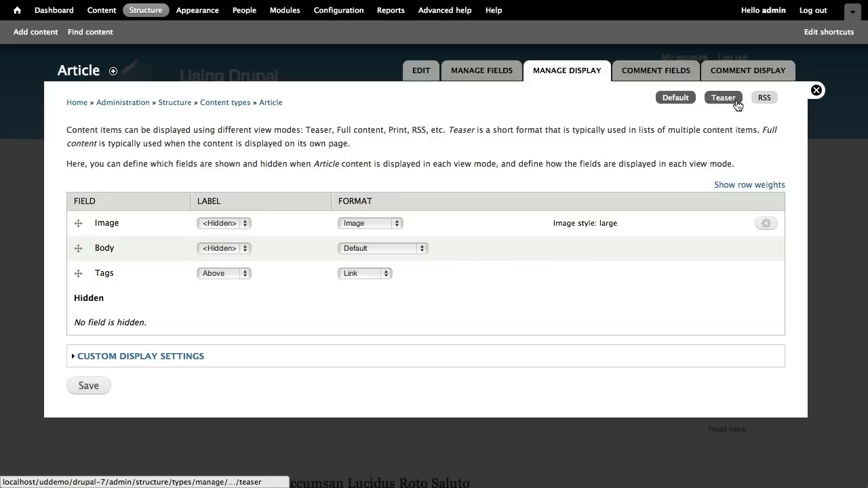
left_click(195, 357)
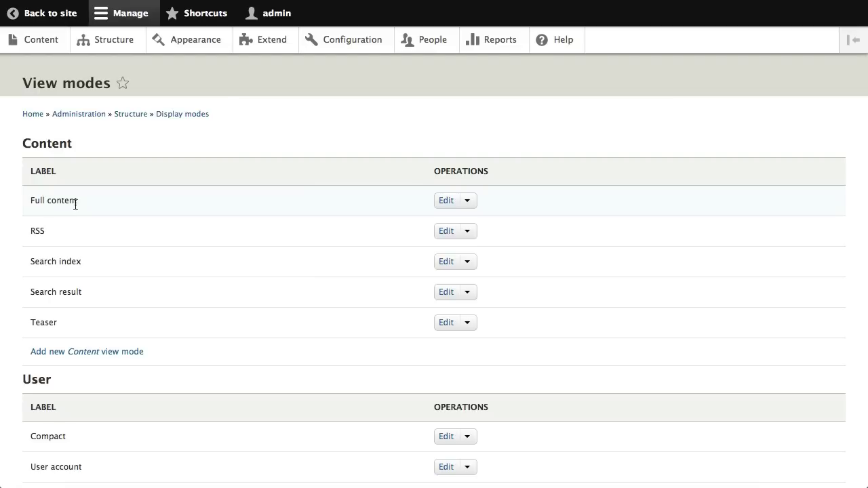
On the Drupal 8 site, check the edit form of the Full content view mode and return to the view modes list.
left_click(437, 202)
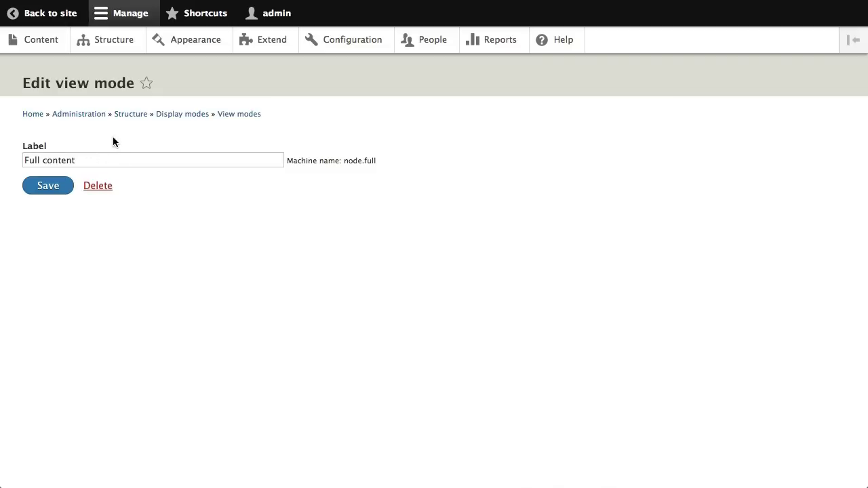
left_click(237, 116)
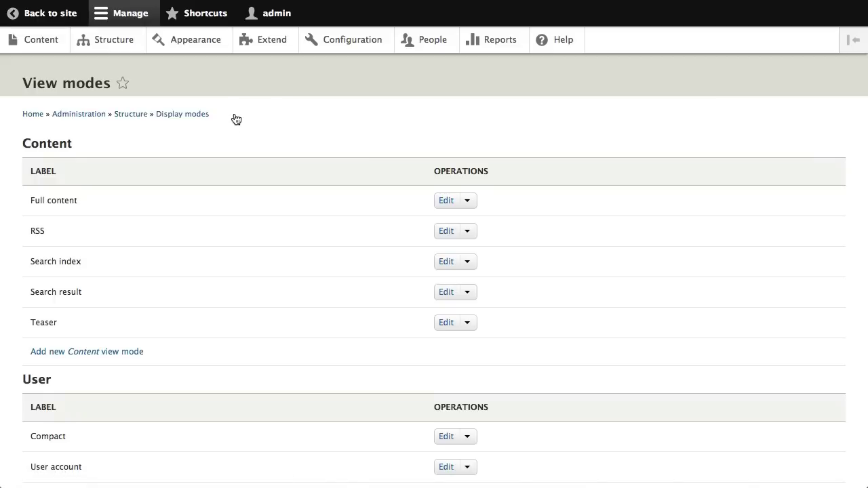
Add a new Content view mode labelled "Sidebar" and save it.
left_click(113, 352)
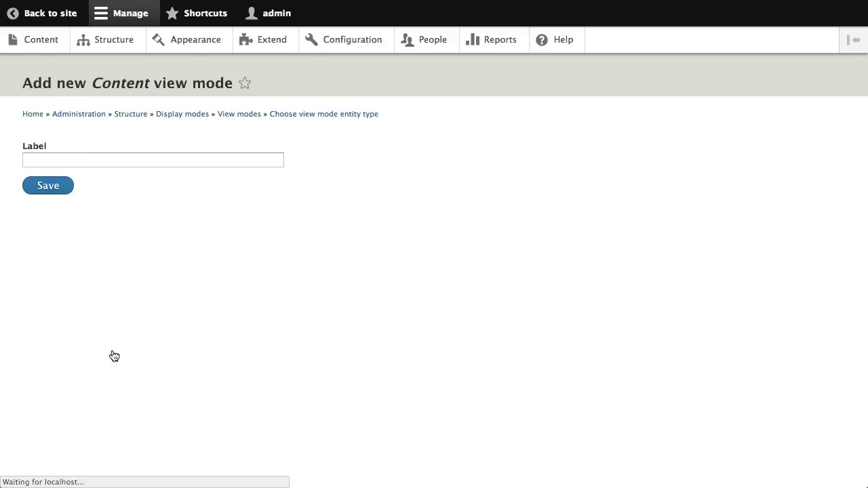
left_click(138, 157)
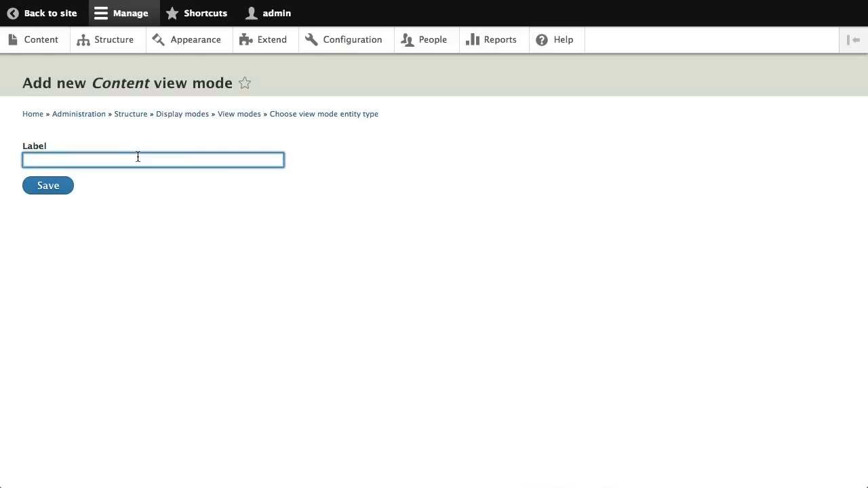
type("Sidebar")
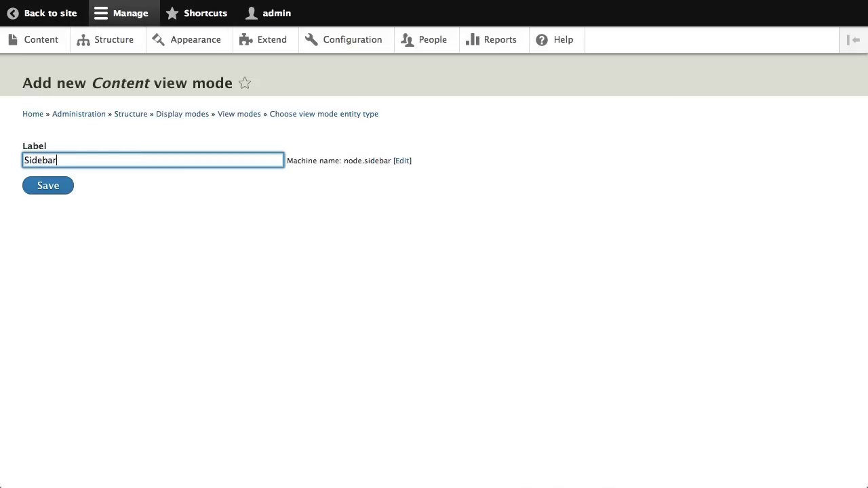
left_click(48, 186)
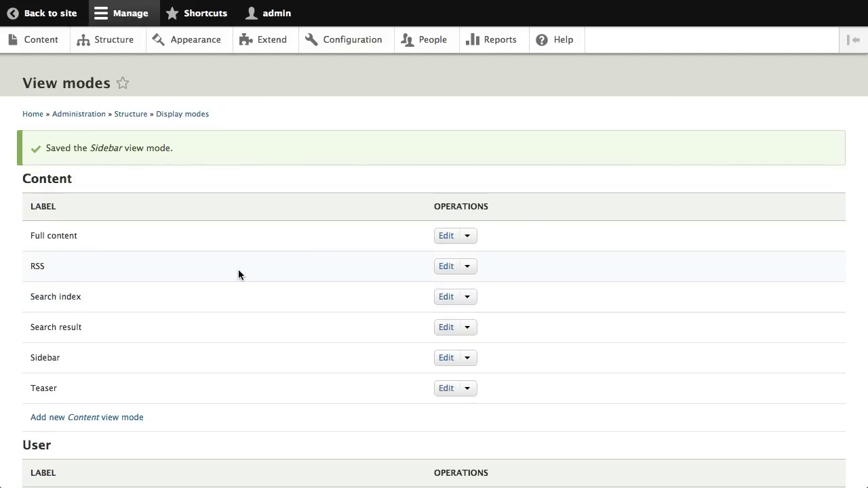
Review the view modes available for content, users, taxonomy terms, comments and custom blocks.
scroll(238, 275, "down", 5)
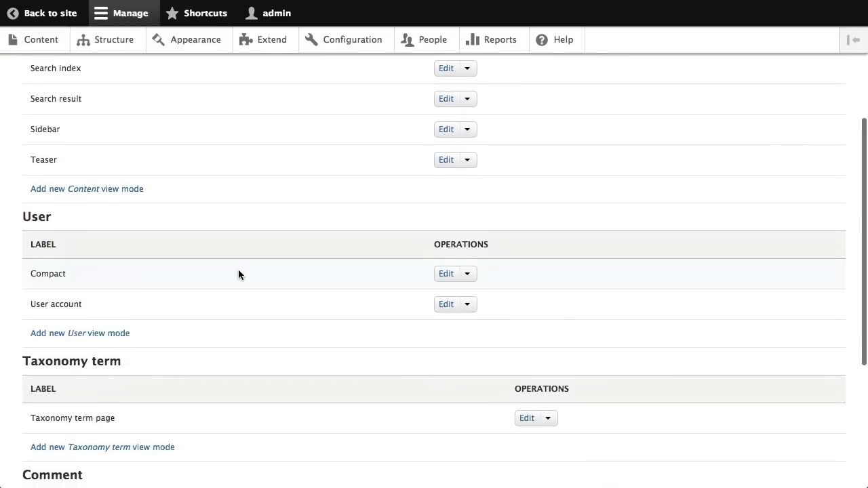
scroll(238, 274, "up", 4)
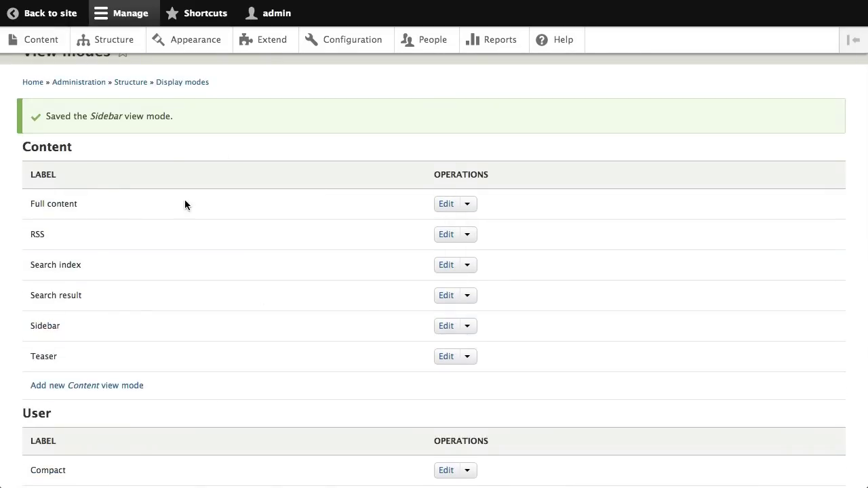
scroll(185, 207, "down", 3)
scroll(184, 211, "down", 3)
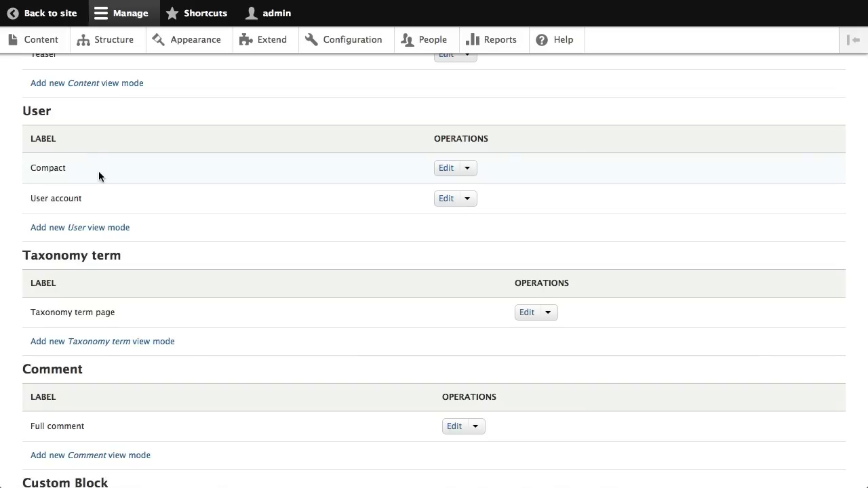
scroll(99, 176, "down", 3)
scroll(191, 164, "down", 1)
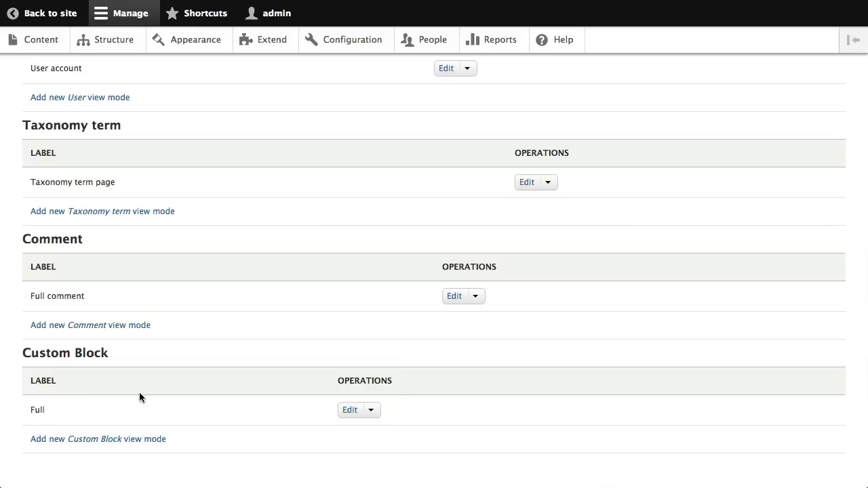
scroll(139, 393, "up", 10)
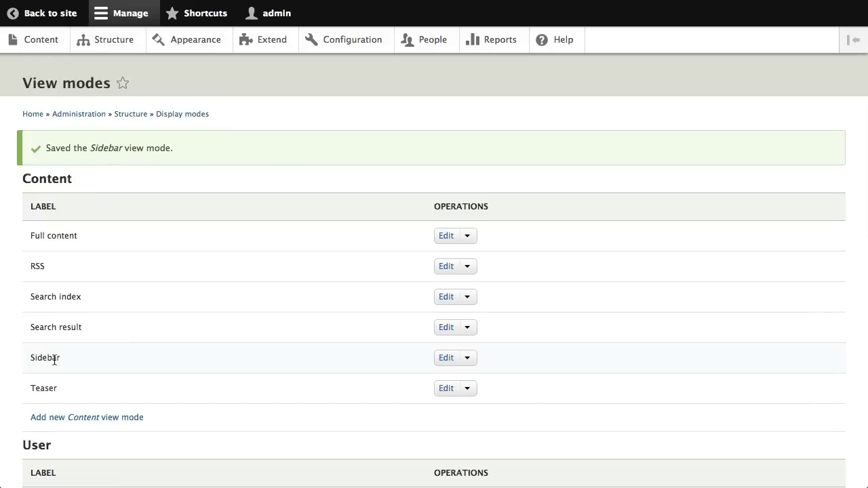
Enable custom display settings for the Sidebar view mode in the Article content type's display management and save.
left_click(113, 46)
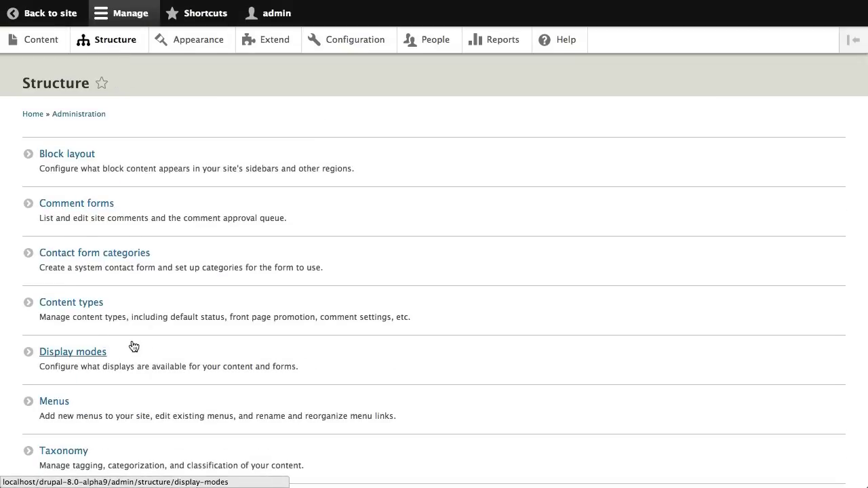
left_click(75, 306)
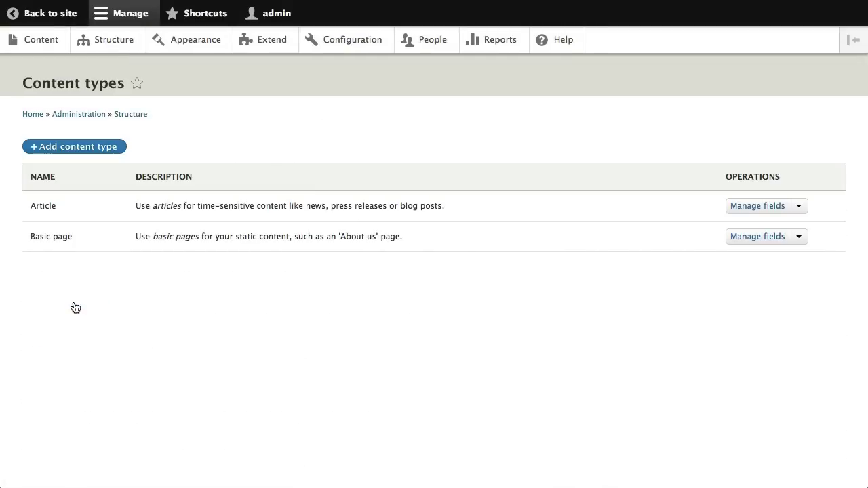
left_click(758, 206)
left_click(354, 120)
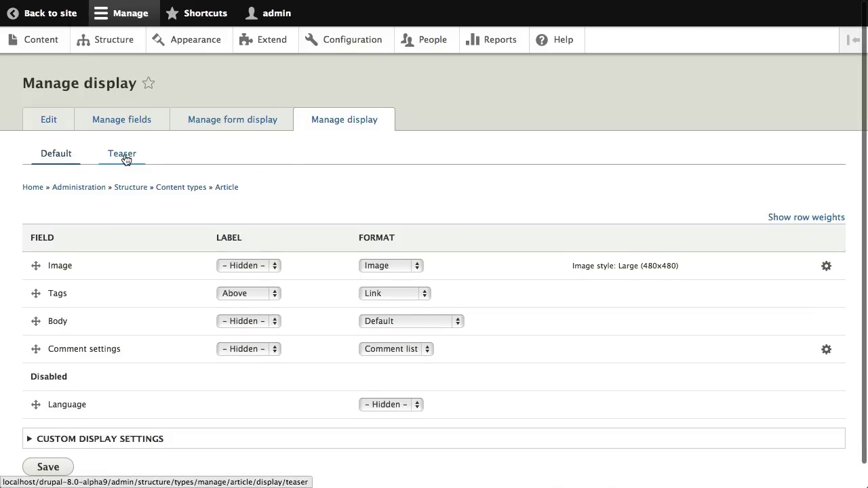
scroll(124, 159, "down", 1)
left_click(106, 415)
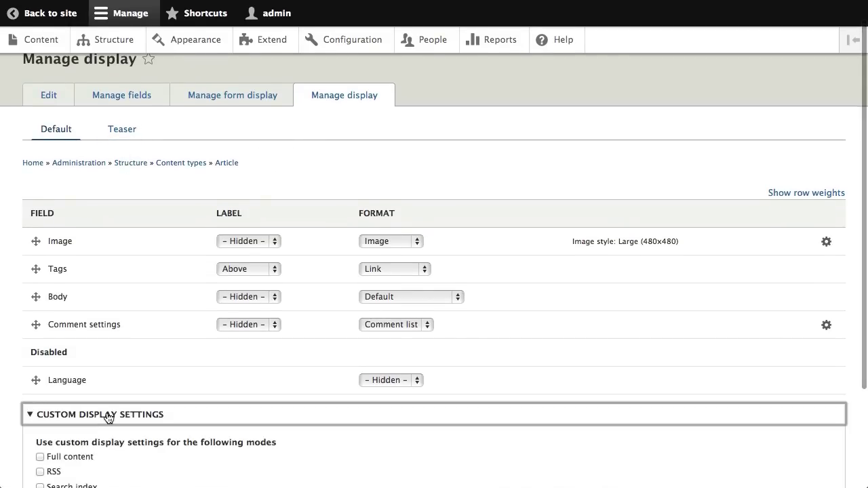
scroll(107, 415, "down", 4)
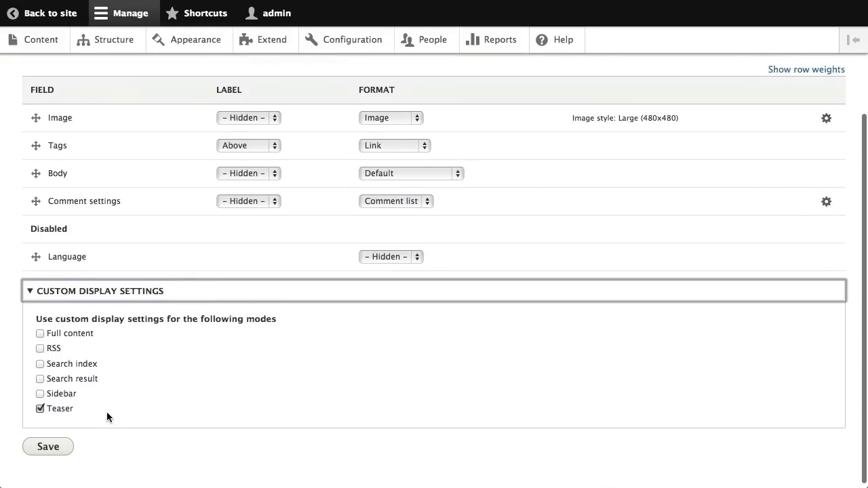
left_click(59, 399)
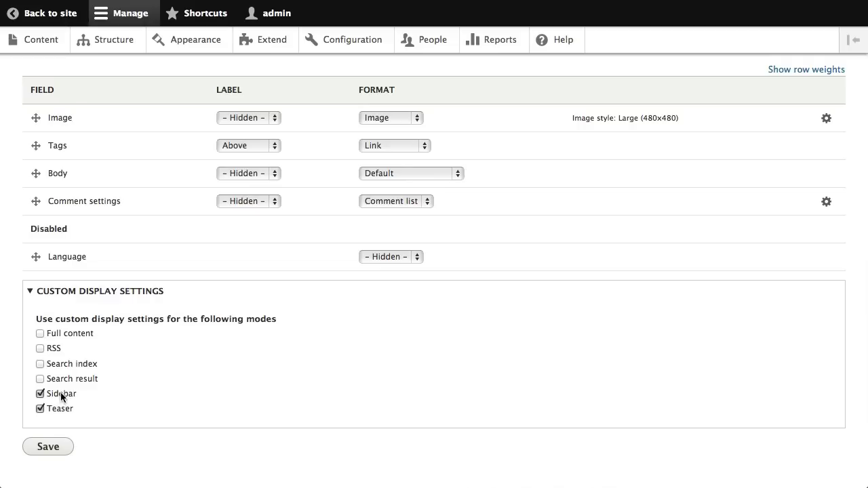
left_click(48, 447)
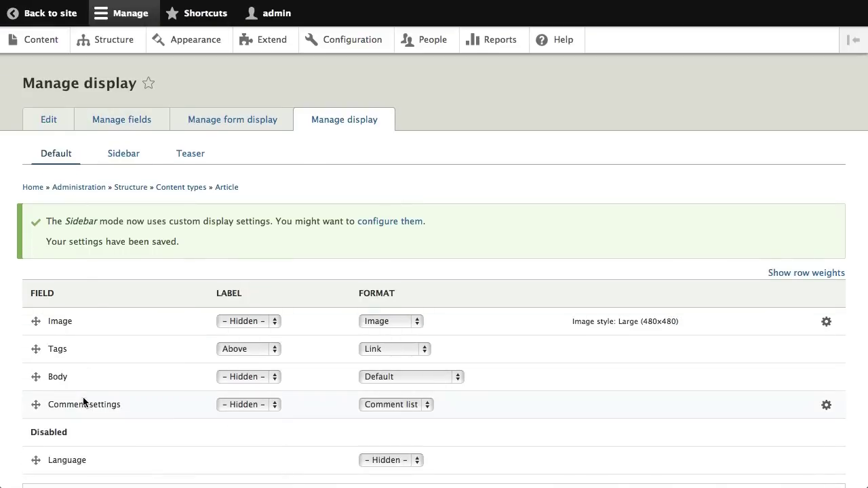
In the Article's Sidebar display, move the Tags and Comment settings fields to Disabled and save.
left_click(120, 160)
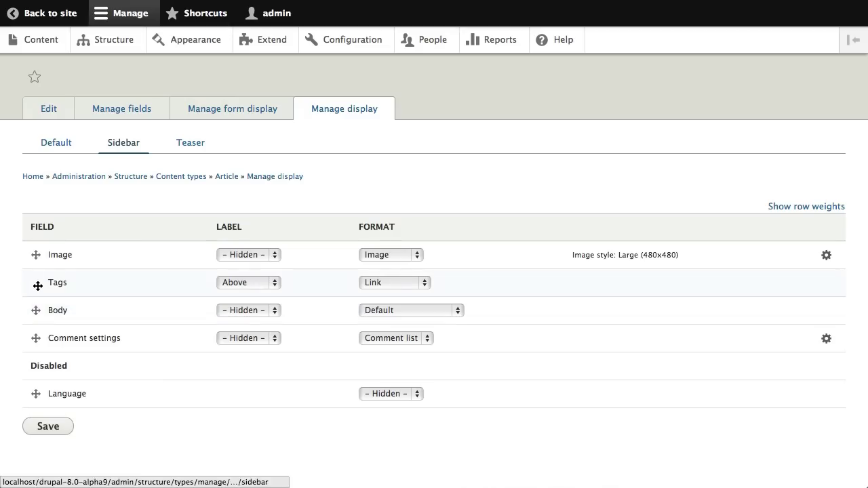
left_click_drag(35, 284, 41, 378)
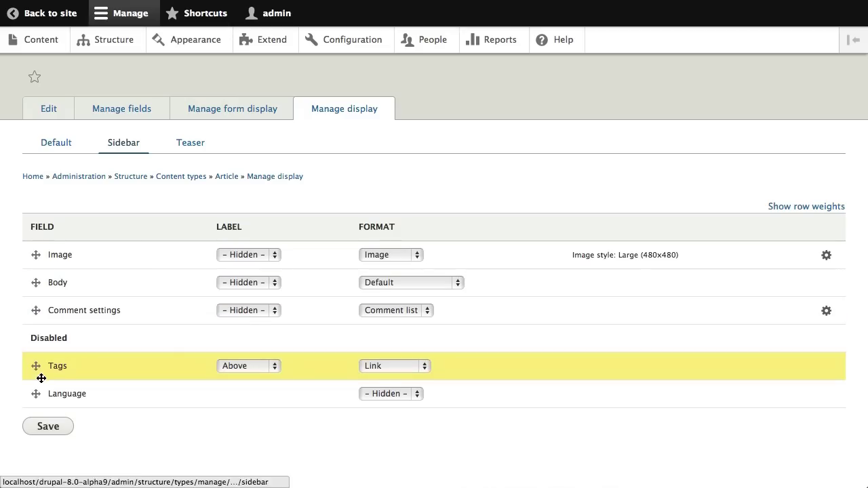
left_click_drag(35, 311, 37, 344)
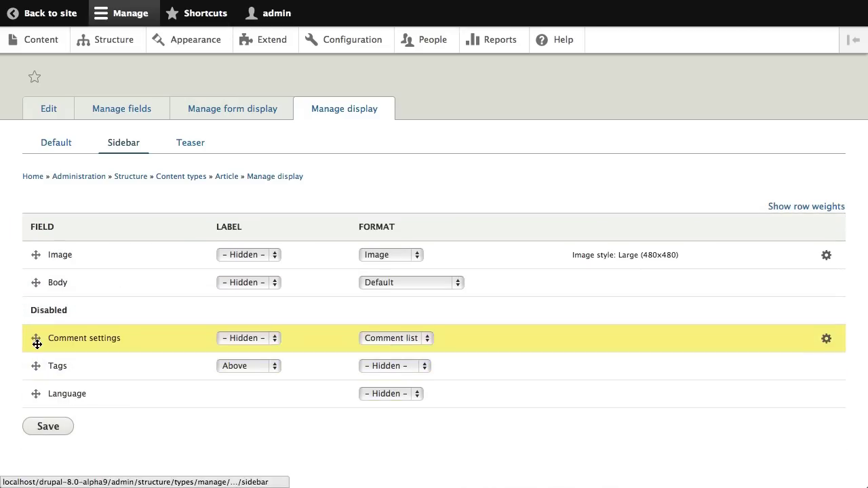
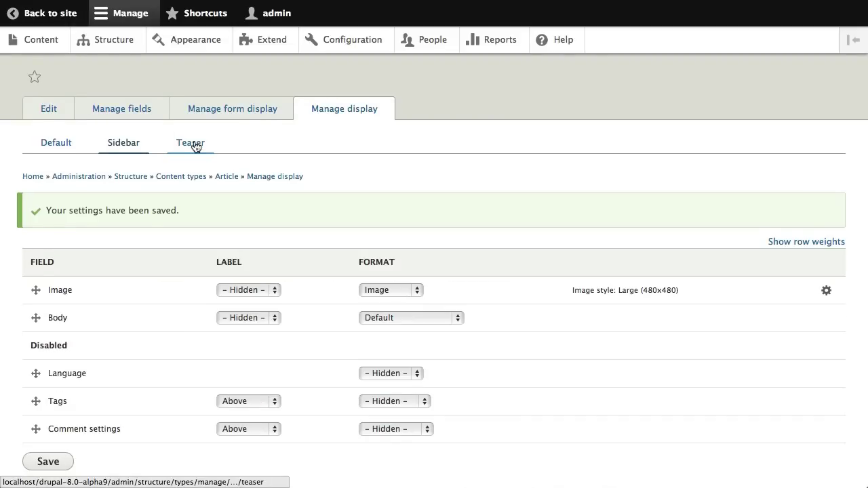
Compare the field settings of the Article's Teaser and Default displays.
left_click(195, 147)
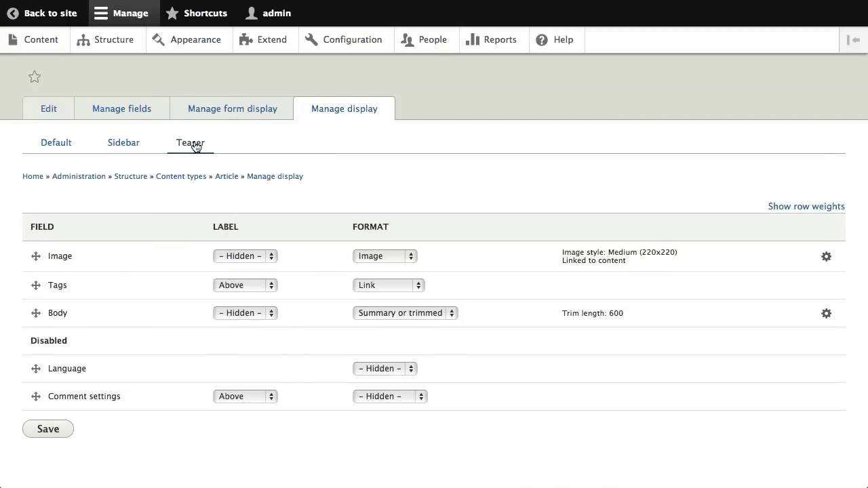
left_click(55, 145)
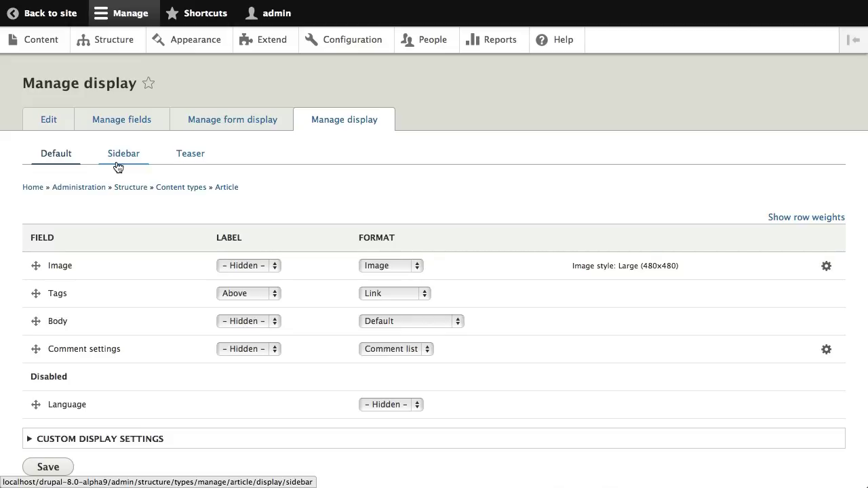
Open the Frontpage view for editing from the list of views and examine its Page display's format settings.
left_click(116, 48)
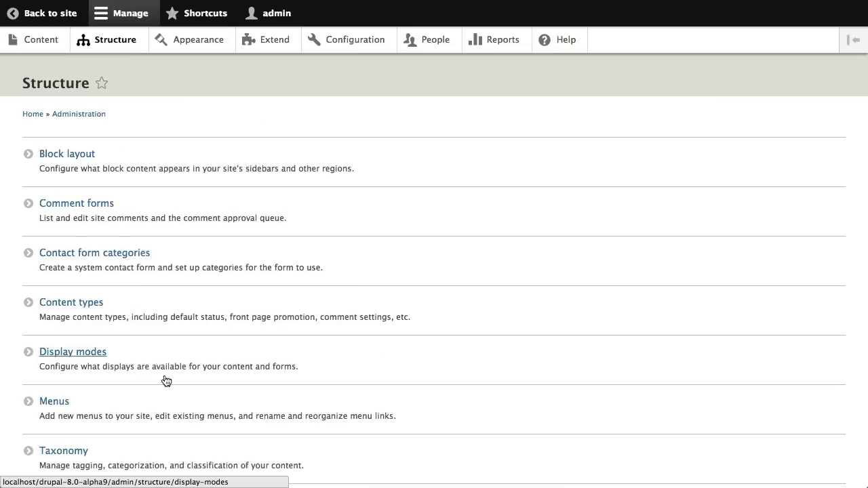
scroll(167, 380, "down", 2)
left_click(56, 428)
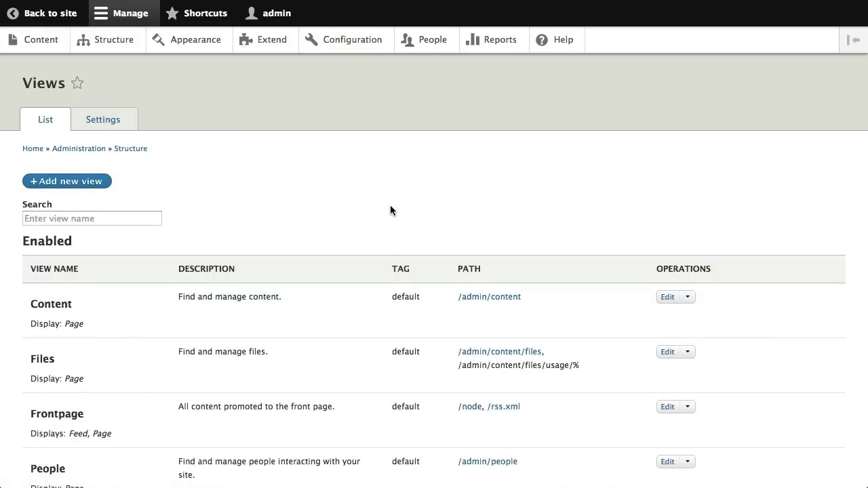
scroll(391, 210, "down", 4)
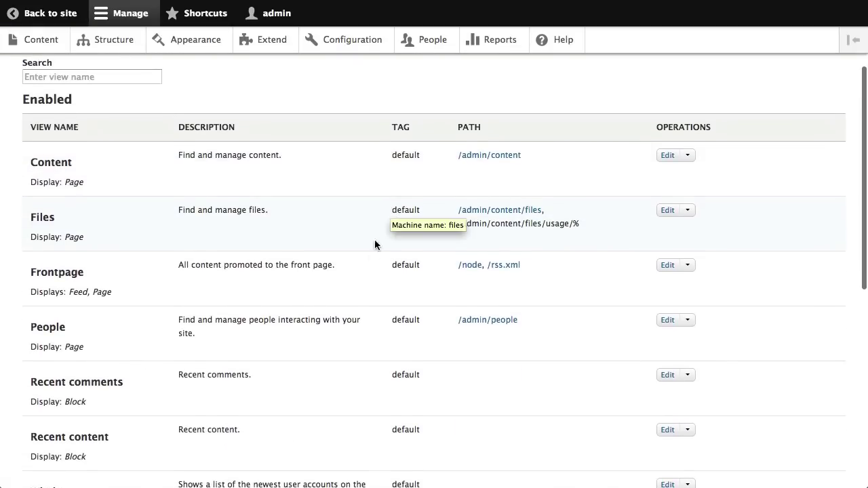
left_click(667, 266)
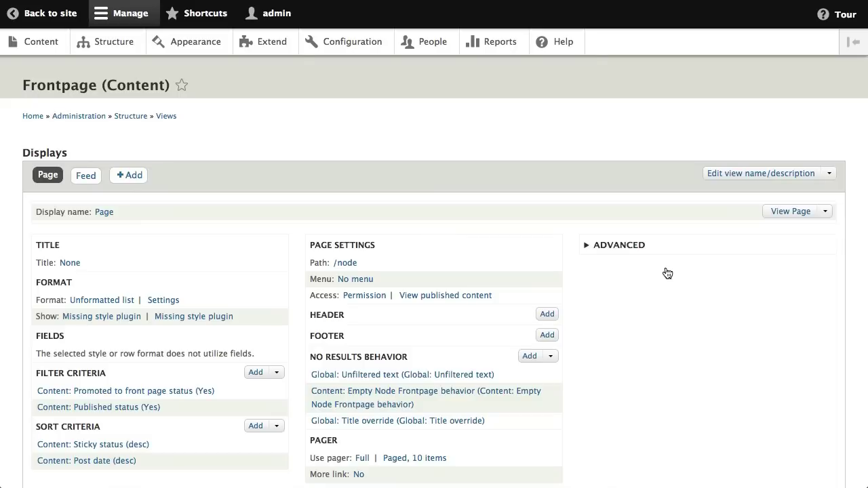
scroll(538, 230, "down", 2)
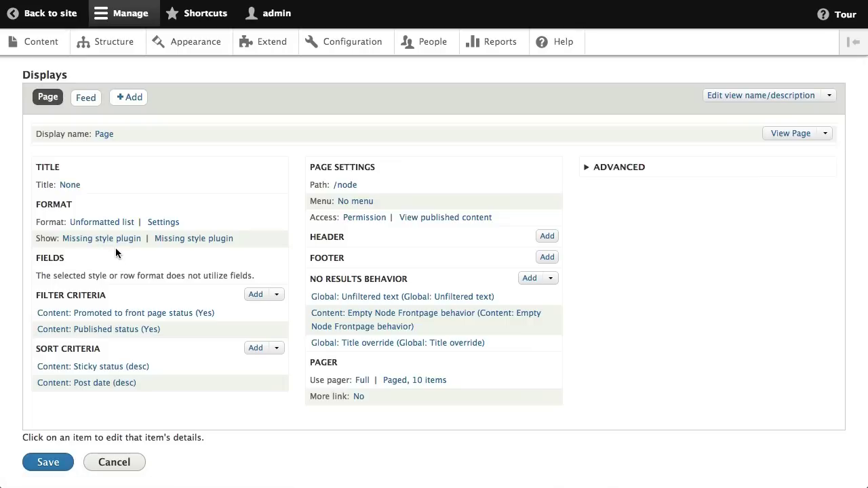
Examine the view modes available for the Frontpage view's Page row style, then cancel without changing anything.
left_click(174, 245)
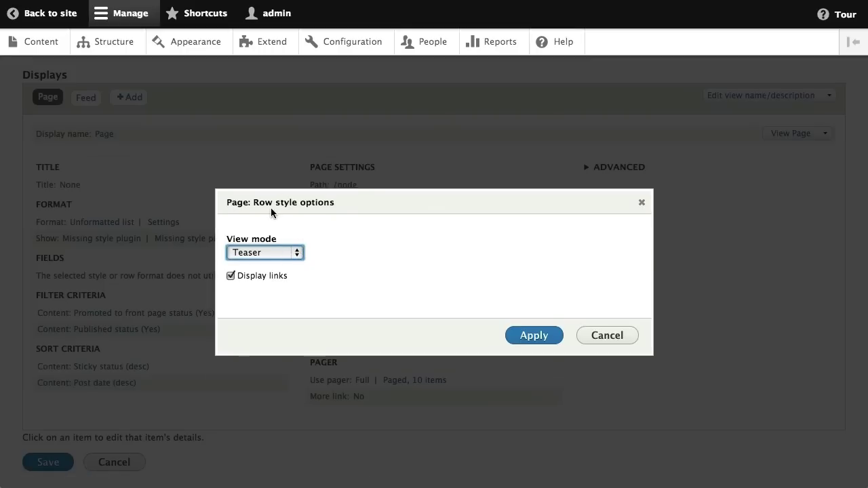
left_click(291, 205)
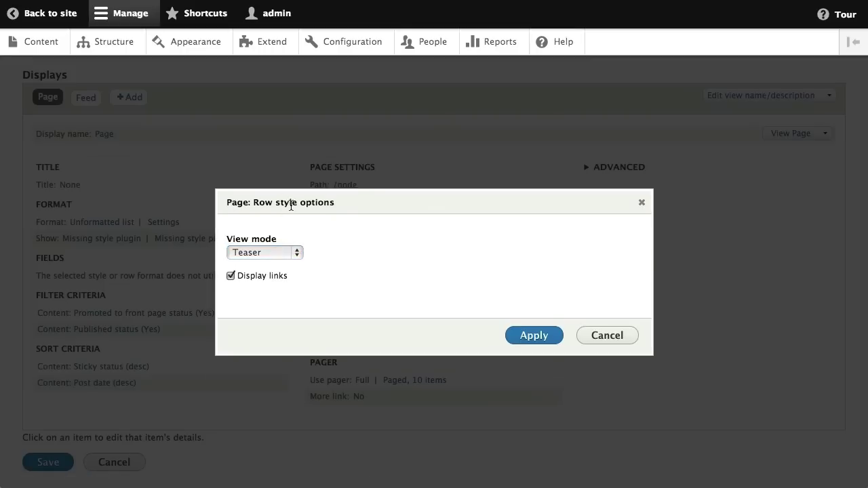
left_click(293, 256)
left_click(293, 251)
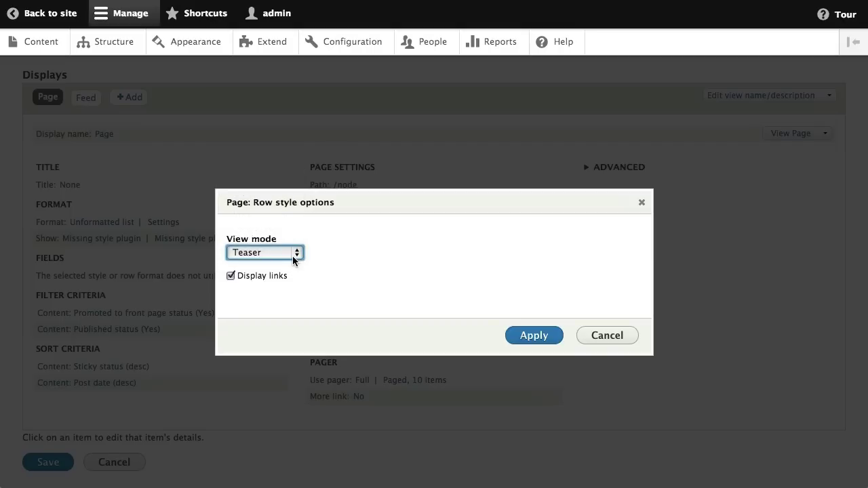
left_click(293, 256)
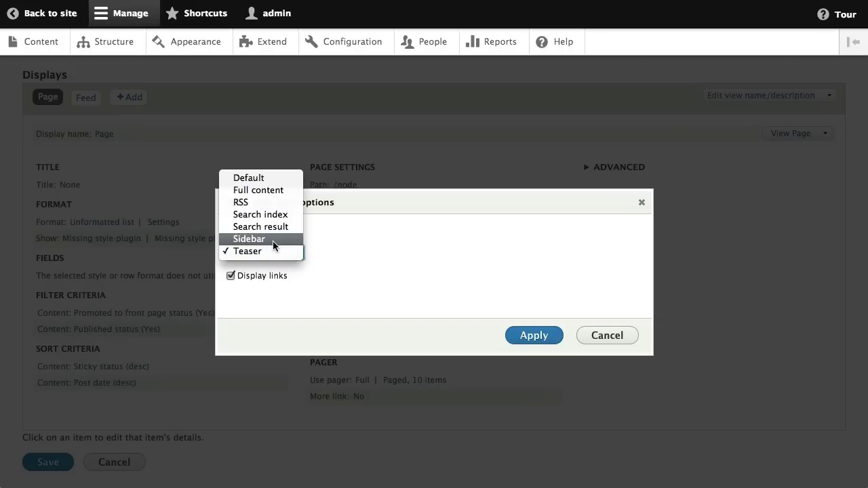
left_click(348, 227)
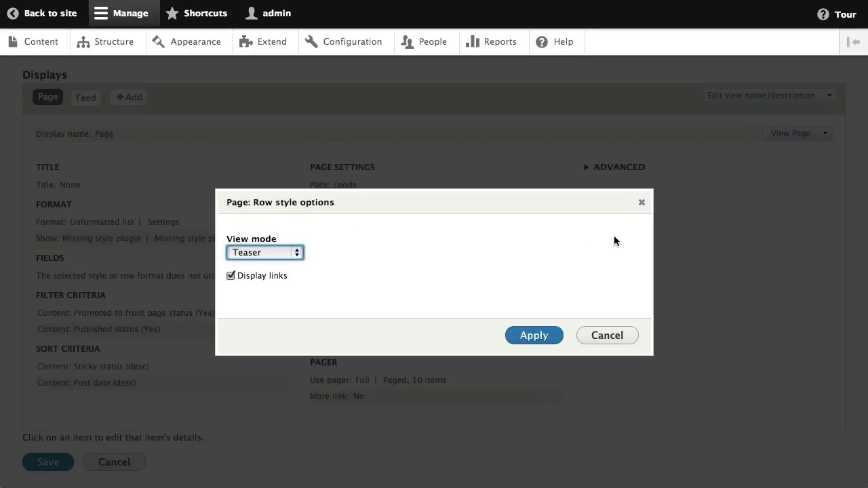
left_click(607, 335)
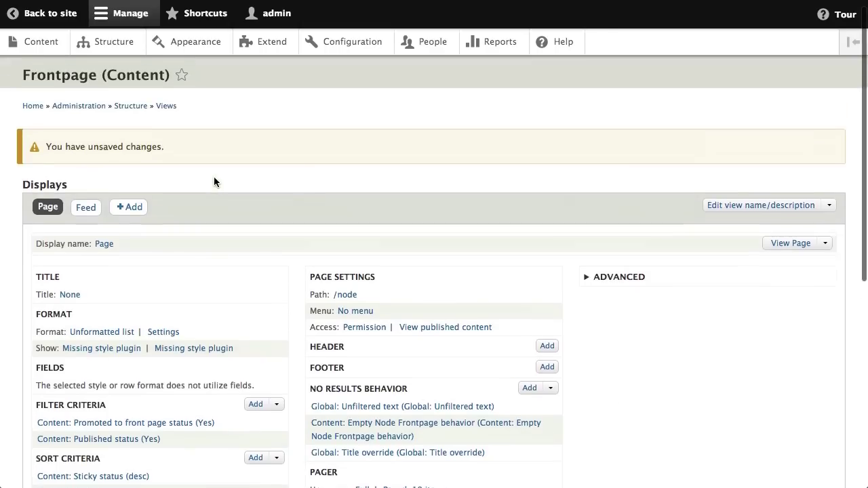
Open the site's display modes and view the list of custom form modes.
left_click(110, 47)
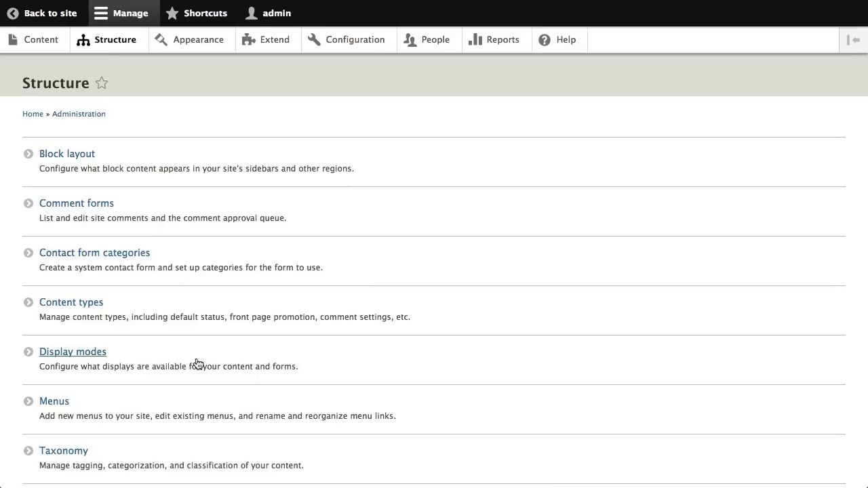
left_click(95, 355)
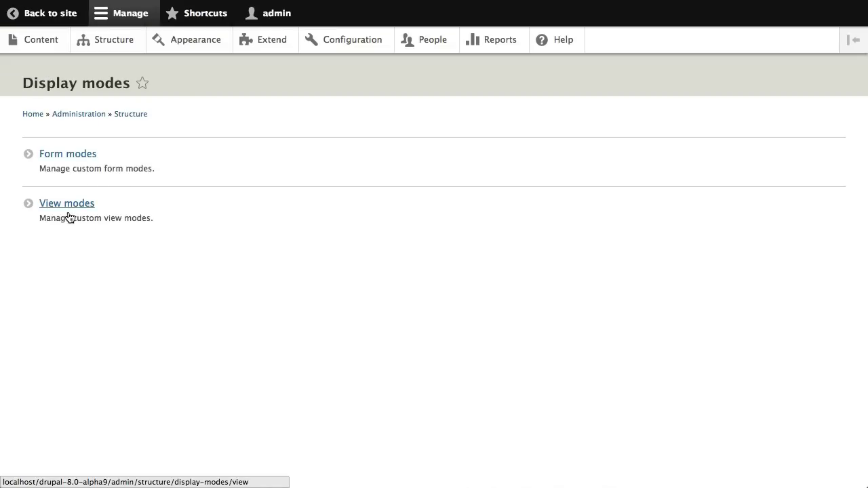
left_click(77, 158)
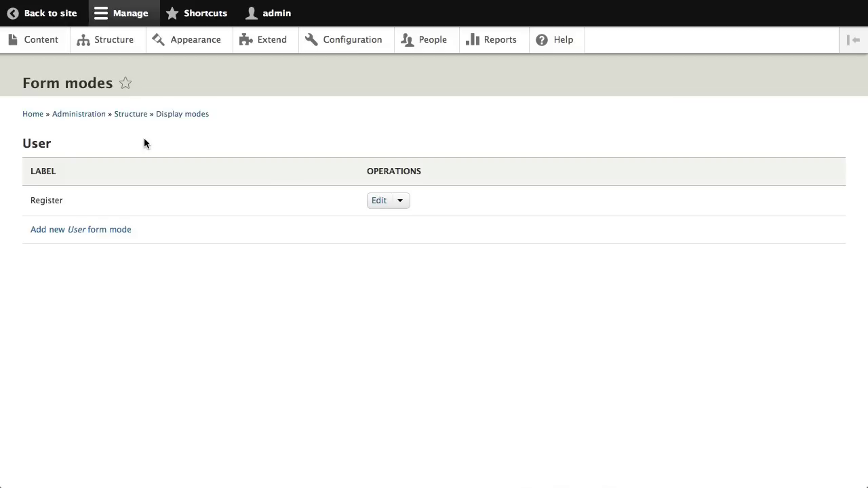
Open the Article content type's fields and compare them with the Drupal 7 site's Article display and field management.
left_click(113, 42)
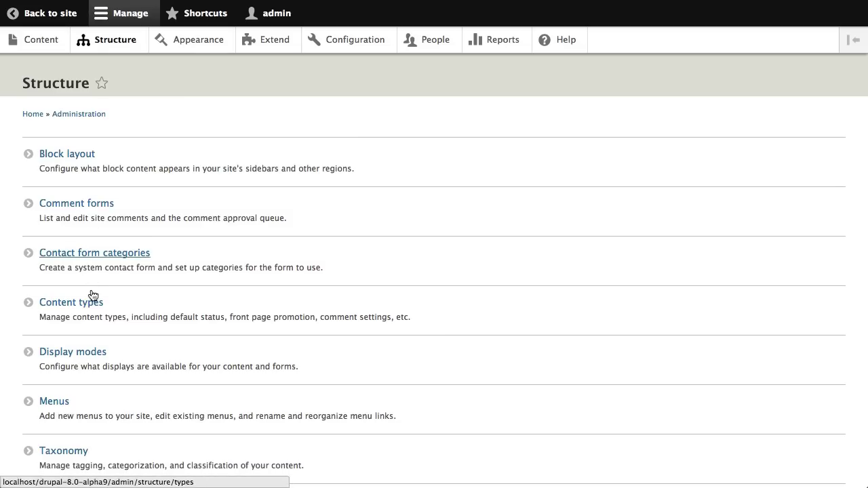
left_click(89, 307)
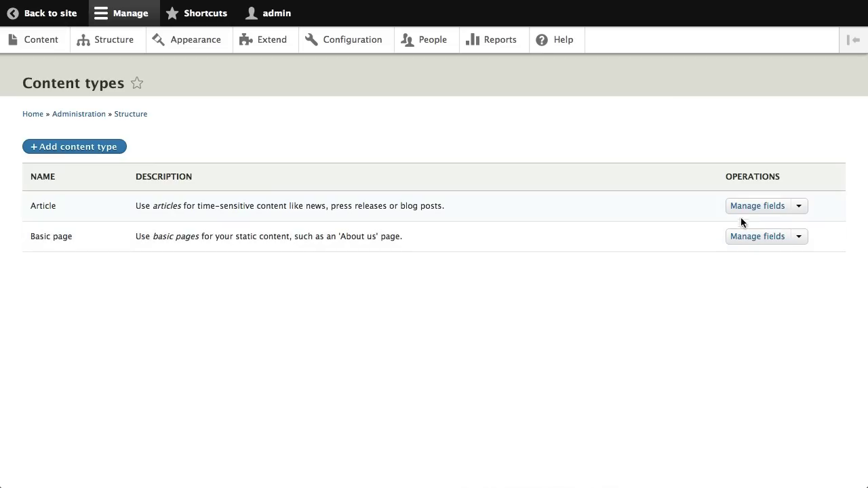
left_click(755, 207)
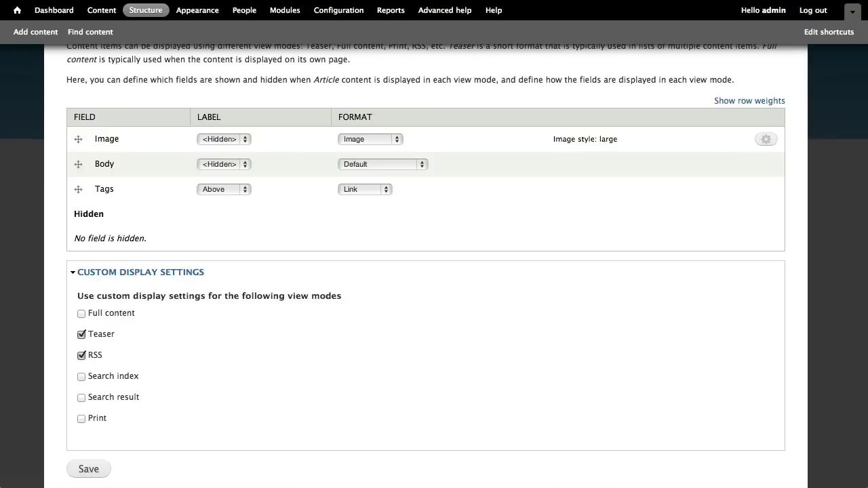
scroll(430, 233, "up", 2)
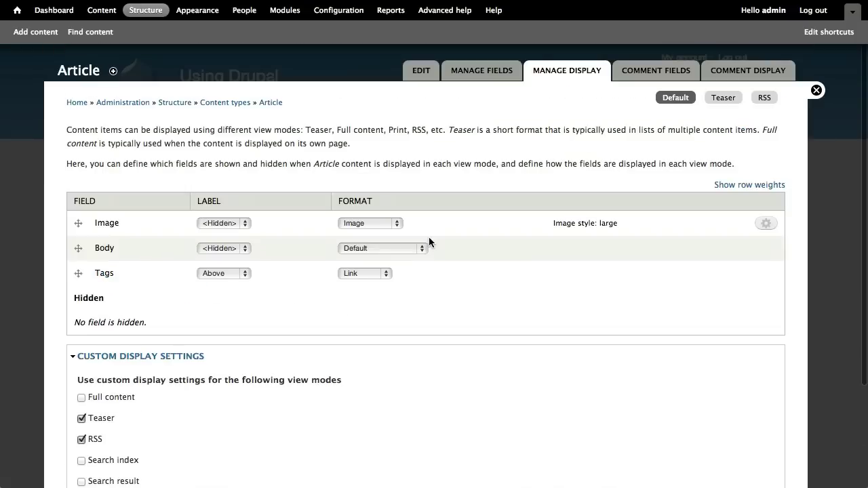
left_click(496, 76)
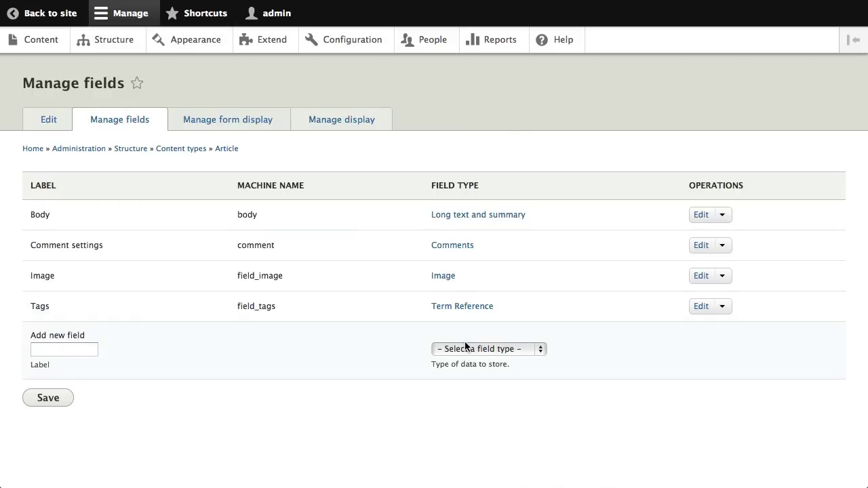
Compare the Article content type's form display widgets with its Default display formats.
left_click(245, 126)
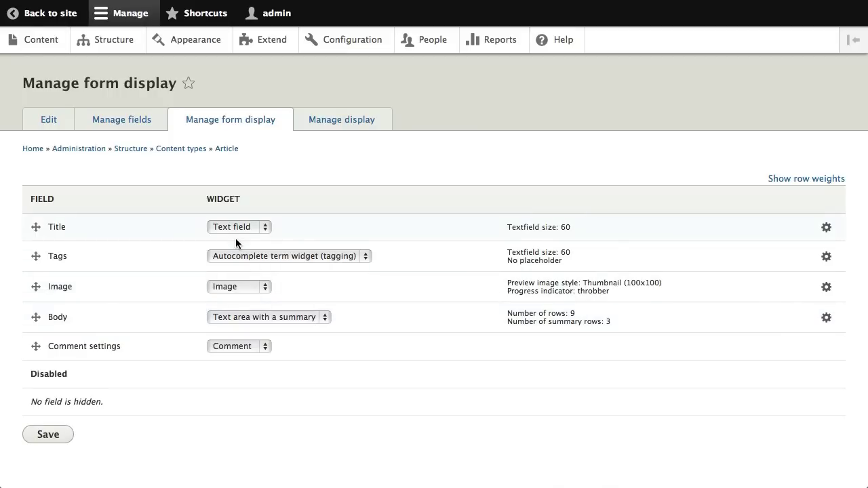
left_click(344, 120)
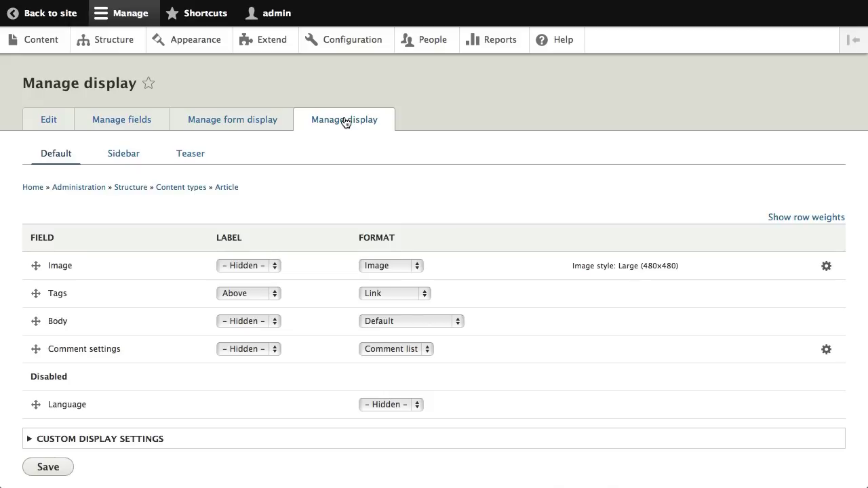
left_click(243, 120)
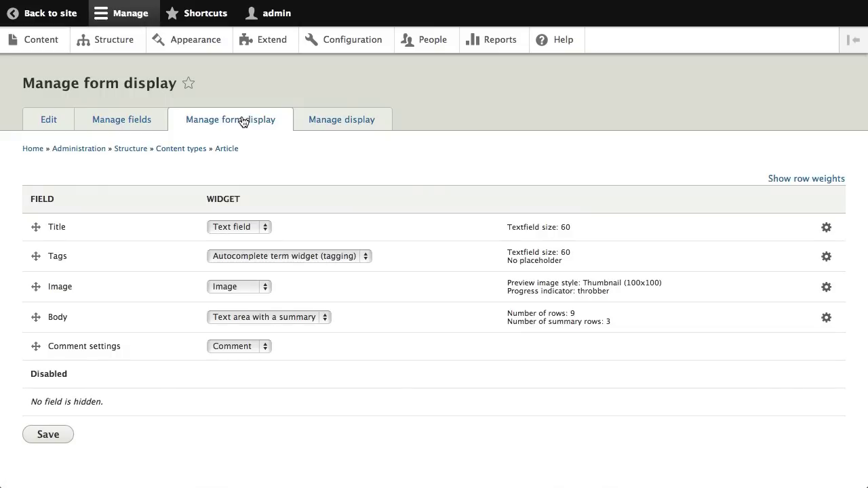
Return to the display modes and examine the form modes defined for the User entity.
left_click(107, 42)
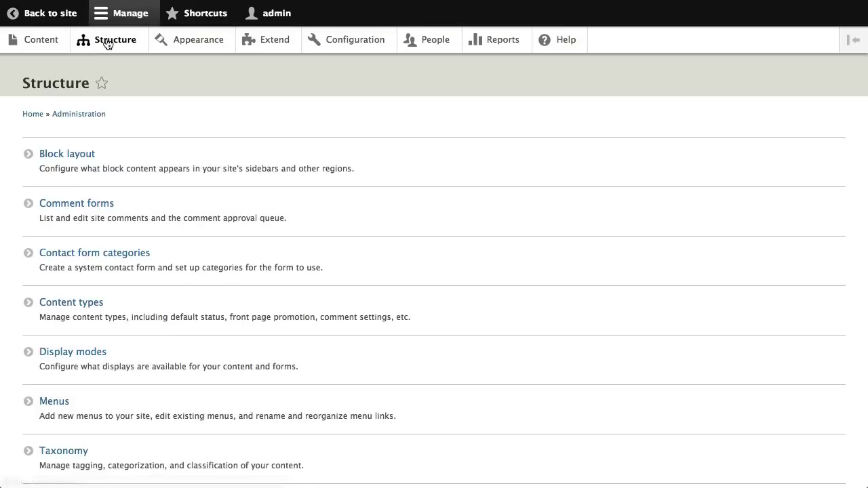
left_click(88, 353)
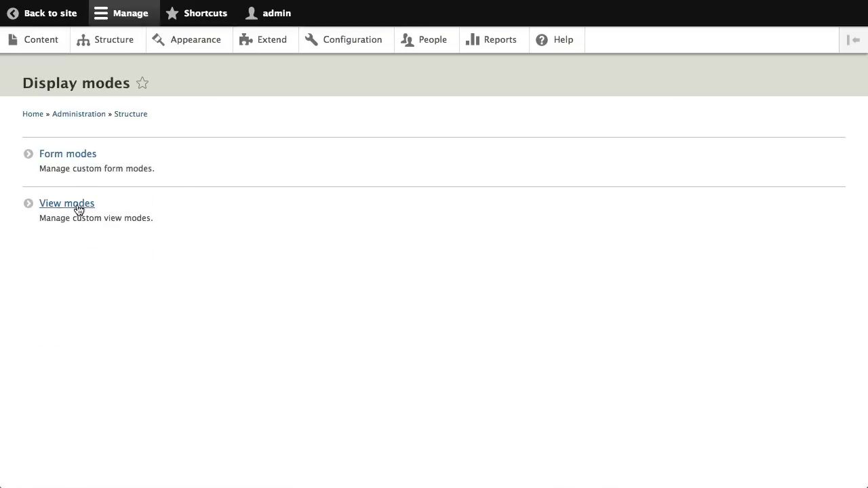
left_click(76, 157)
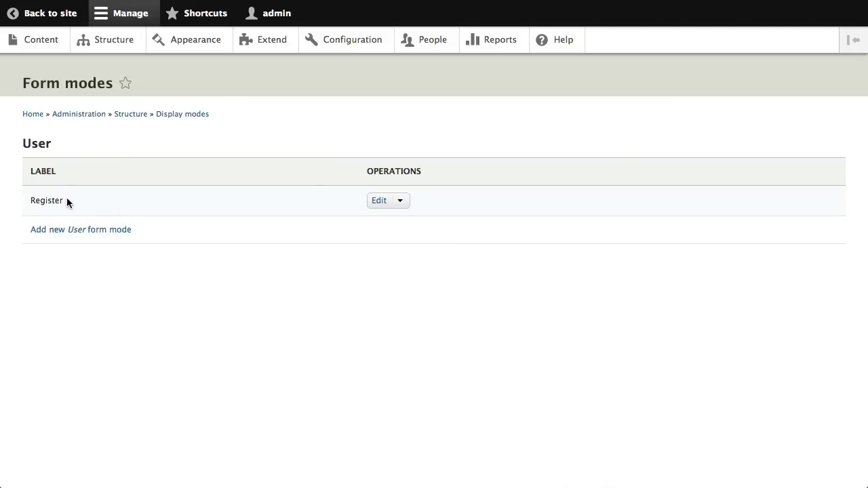
In the user account settings, add a new Text field labelled "phone number" and save it.
left_click(364, 42)
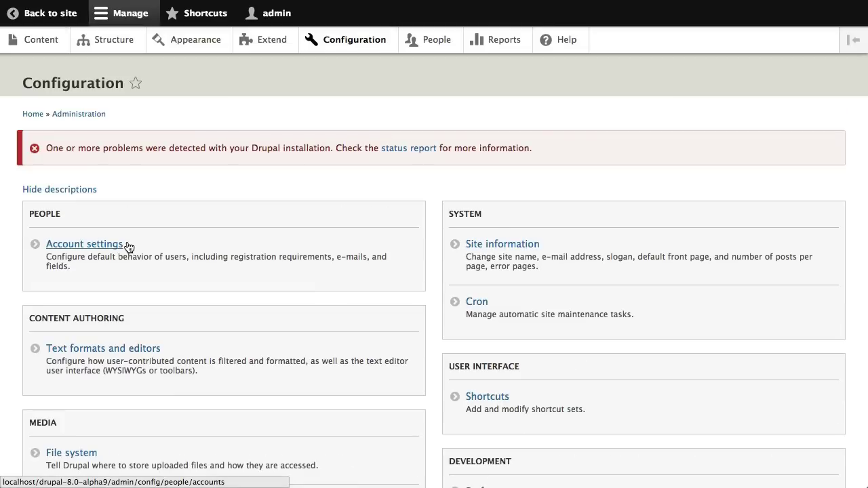
left_click(76, 248)
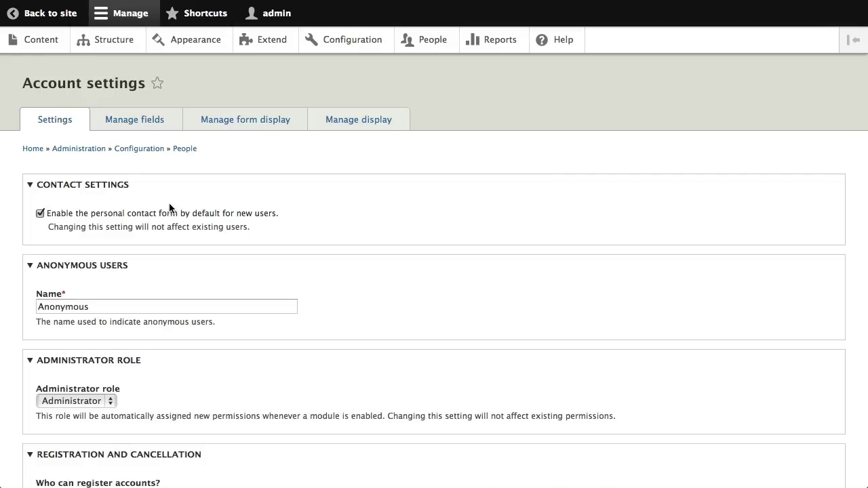
left_click(144, 121)
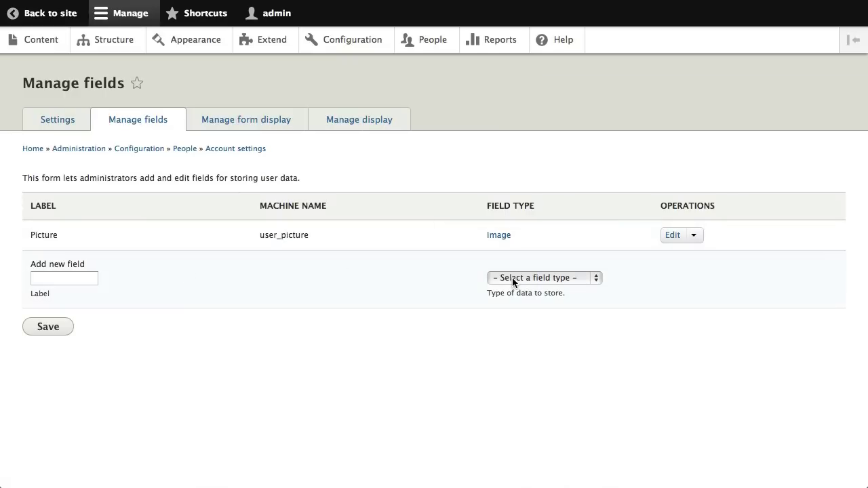
left_click(81, 279)
type("phone number")
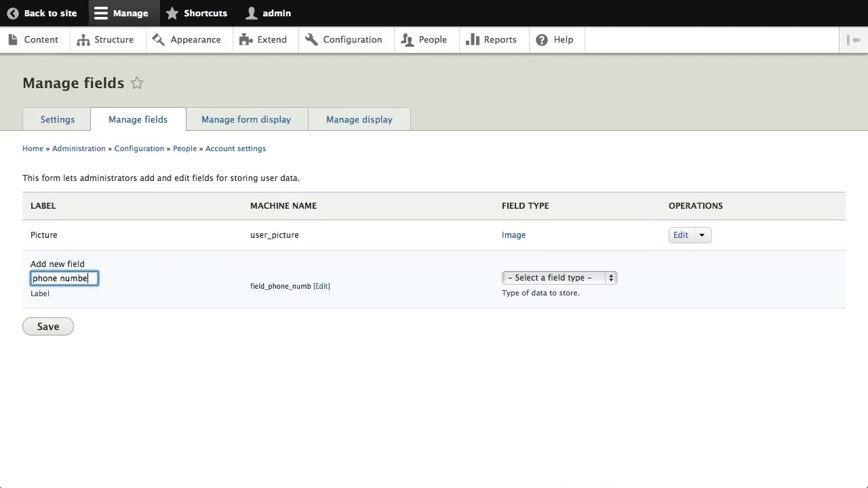
left_click(519, 279)
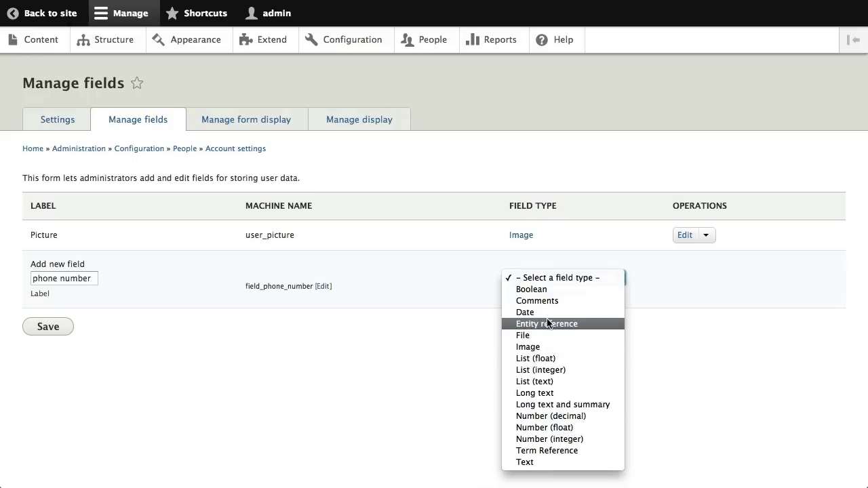
left_click(550, 465)
left_click(433, 308)
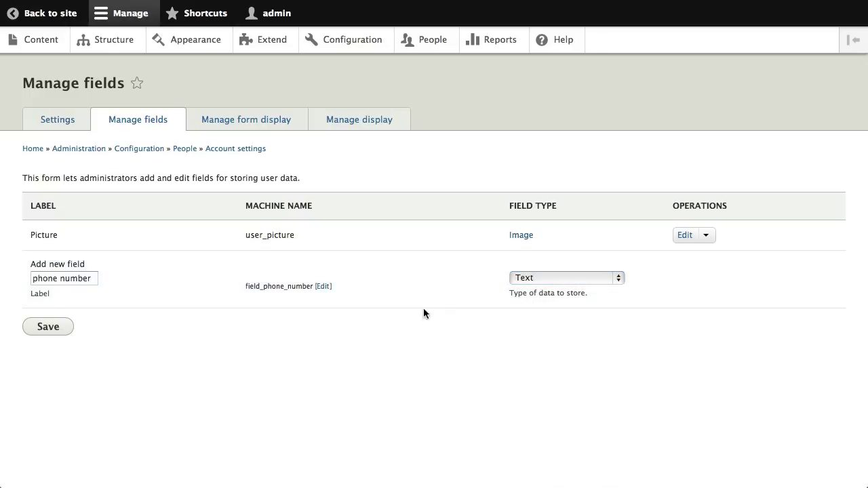
left_click(43, 330)
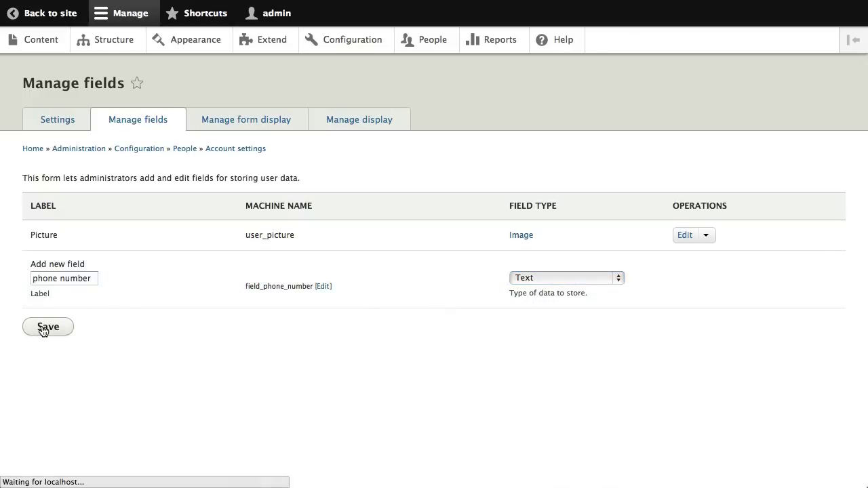
Save the phone number field's storage settings and its Plain text configuration with the defaults.
left_click(100, 293)
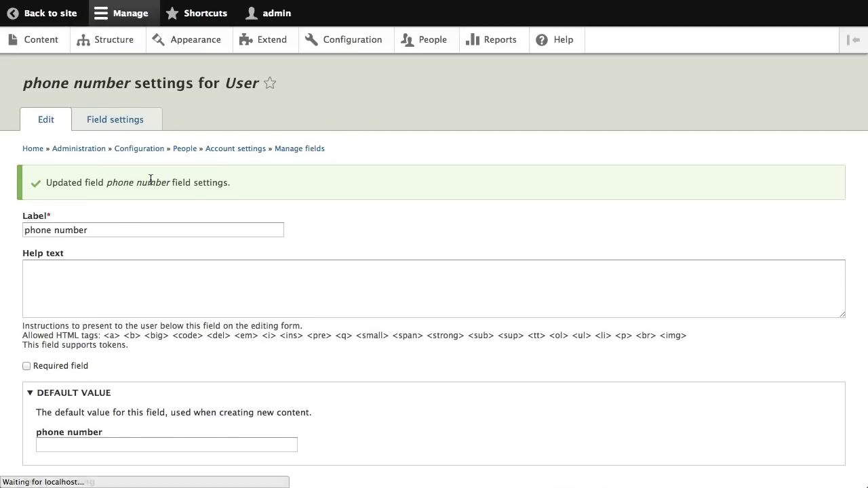
scroll(151, 179, "down", 3)
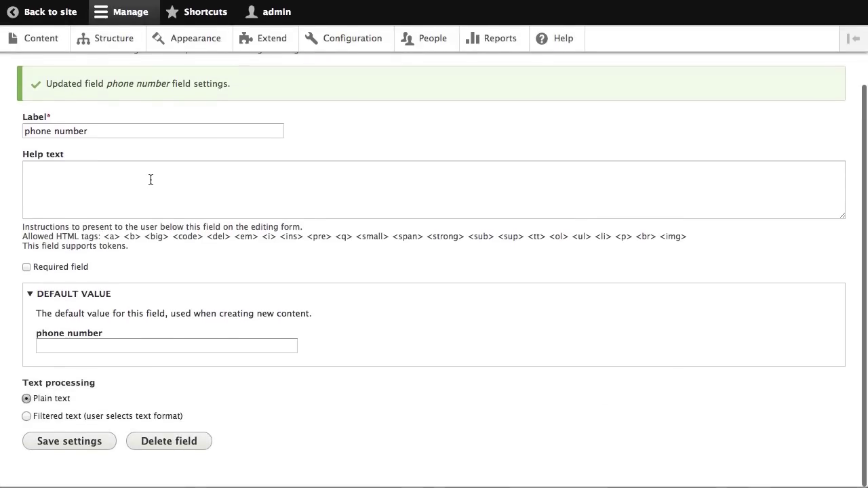
left_click(69, 443)
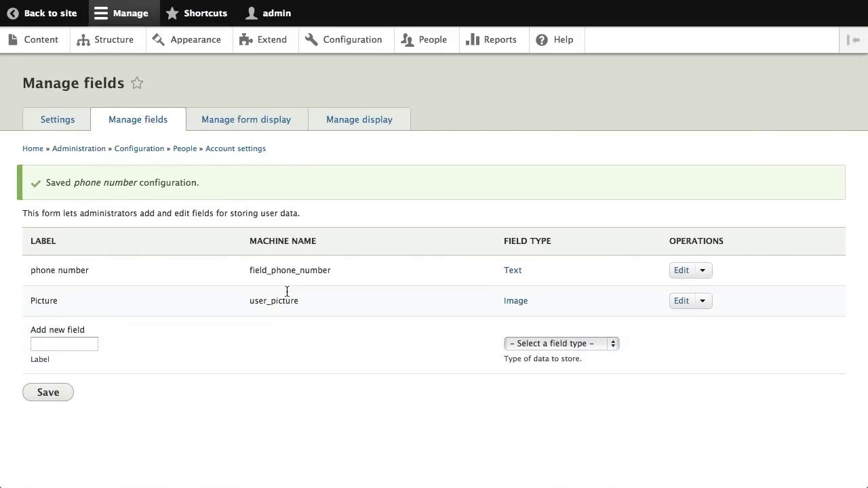
Examine the widget options for User name and password, Picture and phone number in the user account form display.
left_click(245, 125)
left_click(246, 121)
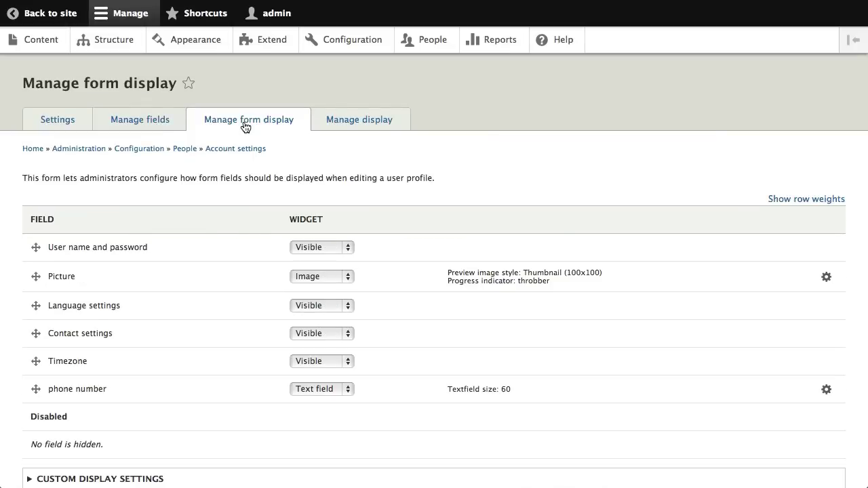
left_click(321, 247)
left_click(316, 247)
scroll(203, 258, "down", 2)
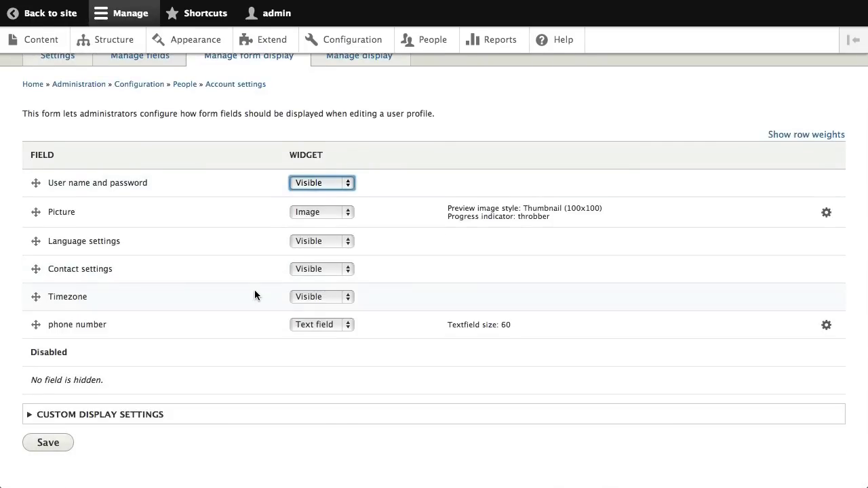
left_click(332, 213)
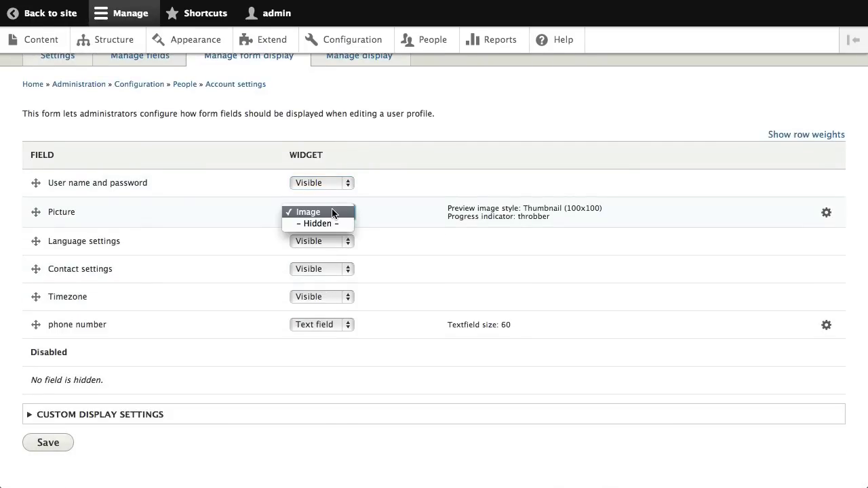
left_click(332, 213)
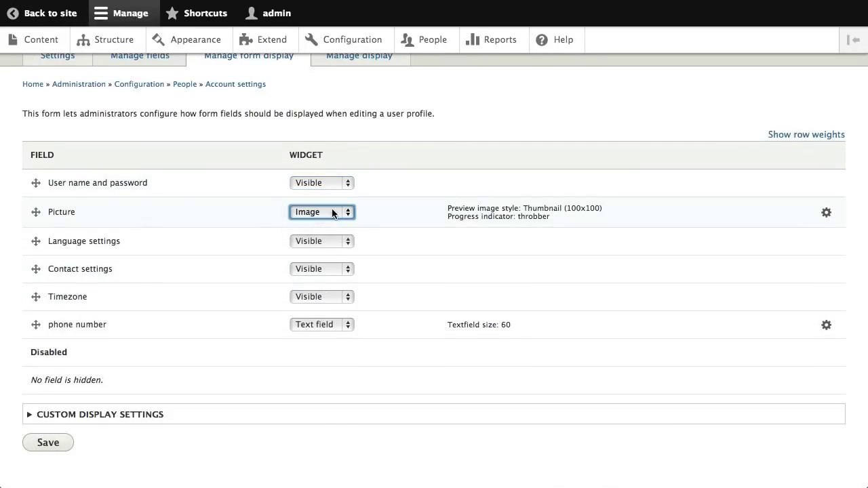
left_click(333, 326)
left_click(334, 326)
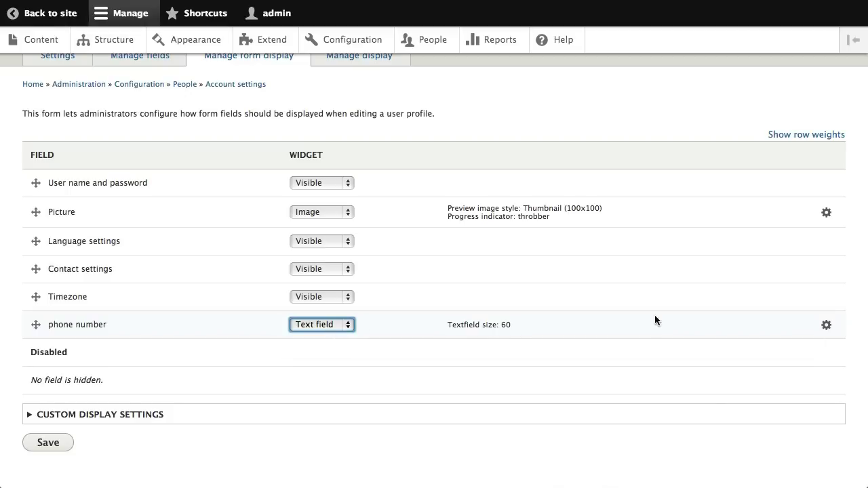
Examine the phone number field's widget settings and the custom display modes offered for the user account form.
left_click(828, 326)
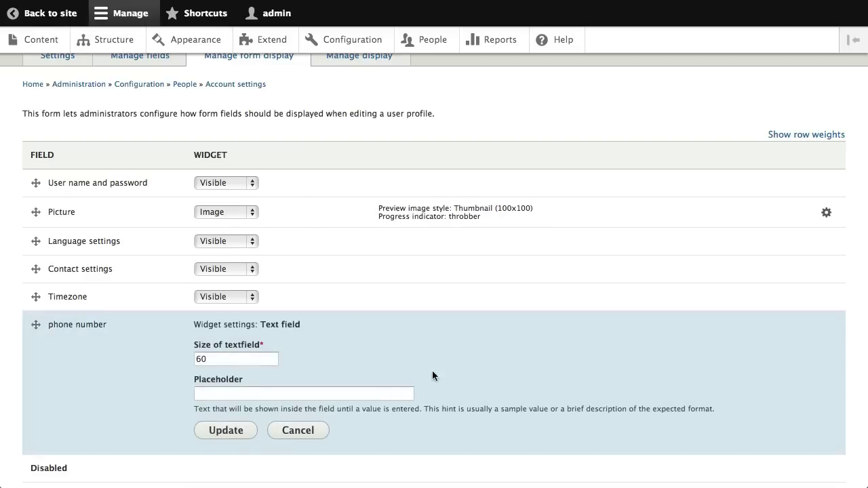
left_click(301, 431)
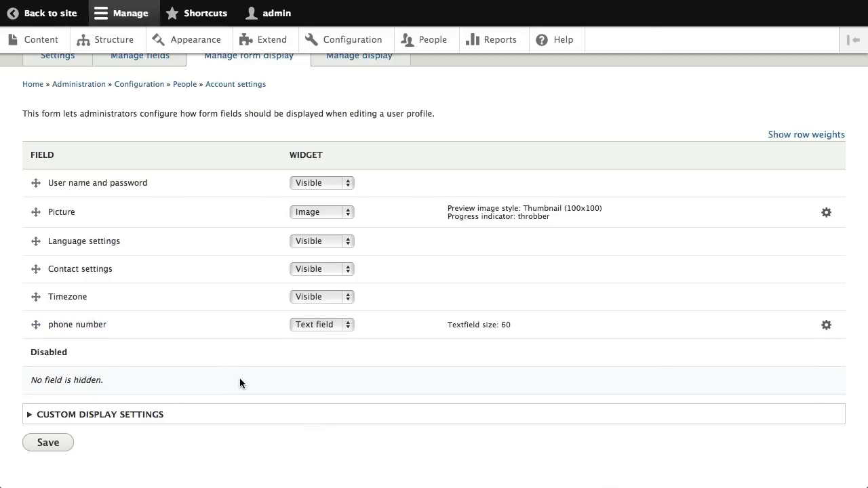
scroll(160, 327, "up", 2)
scroll(161, 323, "down", 2)
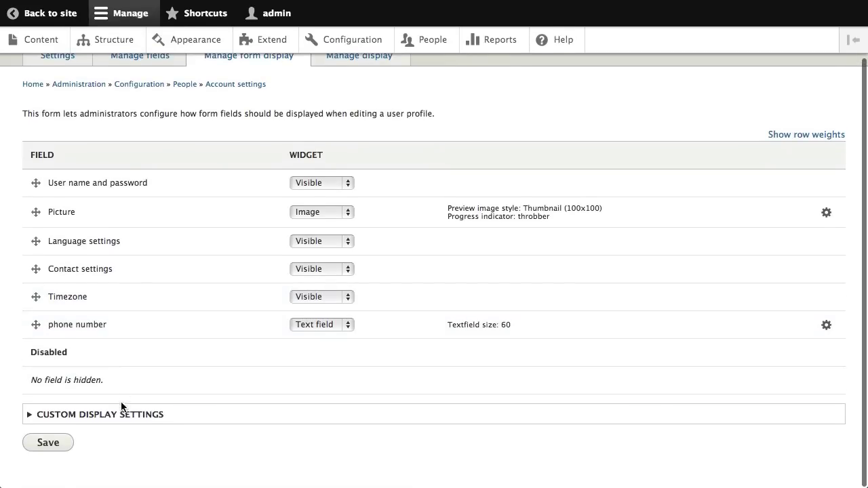
left_click(118, 417)
scroll(197, 358, "down", 2)
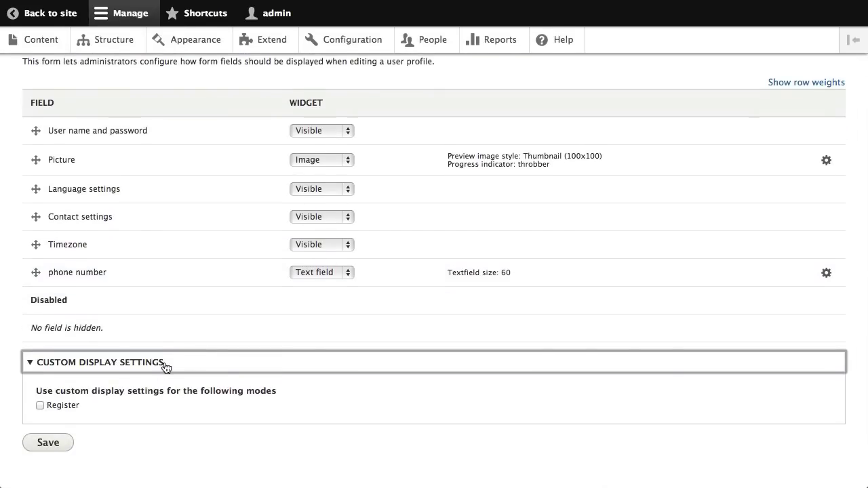
Examine the custom display modes available for rendering the user profile page.
scroll(300, 163, "up", 4)
left_click(355, 120)
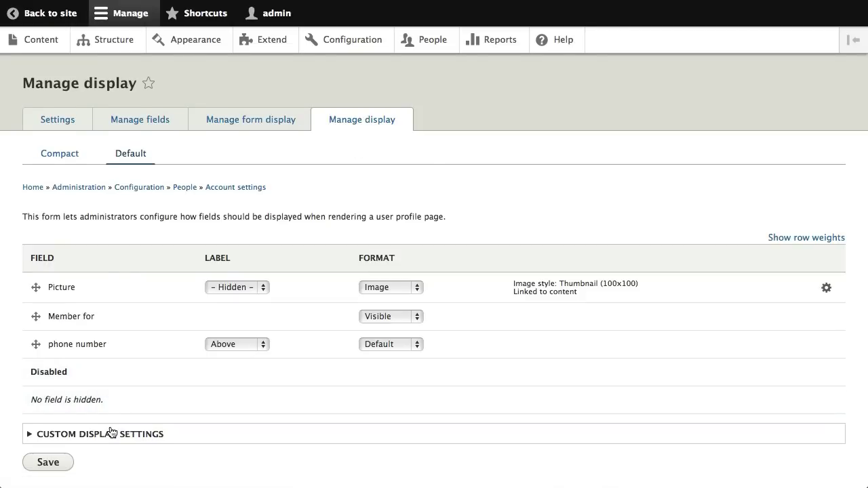
left_click(112, 435)
scroll(122, 376, "down", 3)
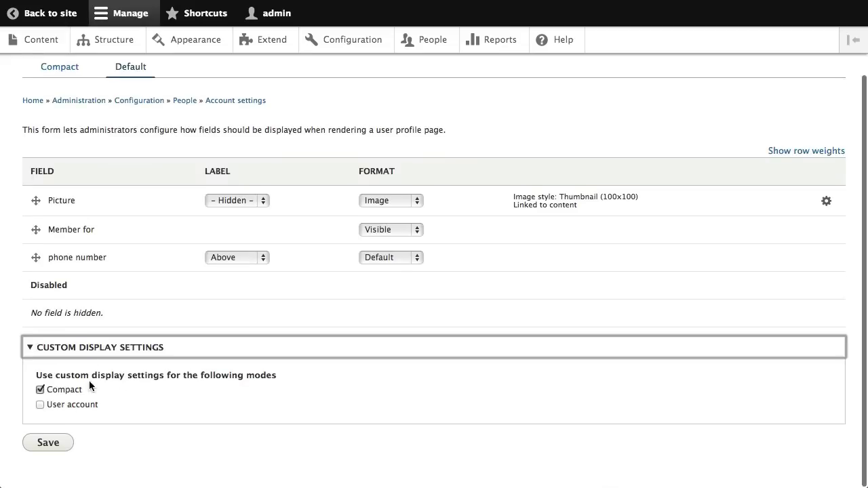
left_click(102, 348)
scroll(173, 319, "up", 1)
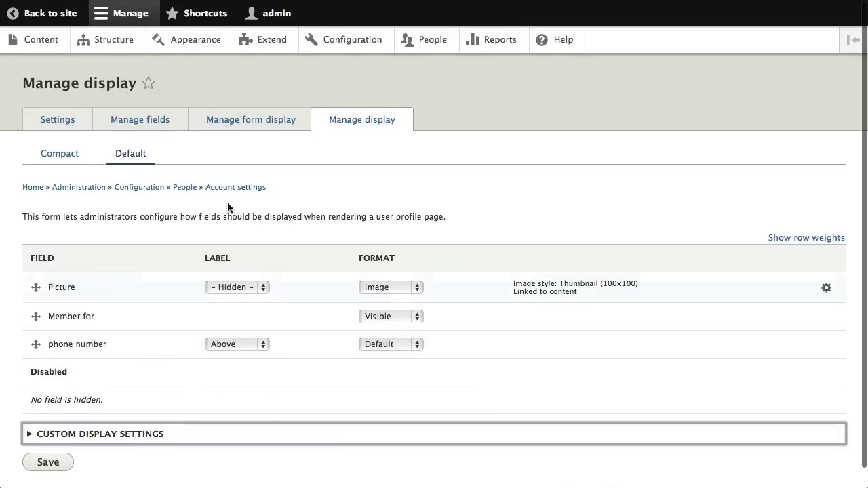
Enable custom display settings for the Register mode in the user account form display and save.
left_click(251, 119)
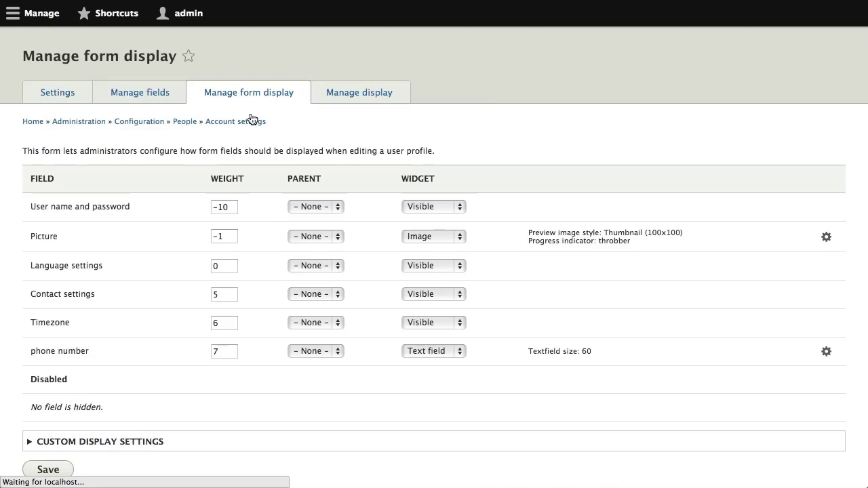
scroll(210, 202, "down", 2)
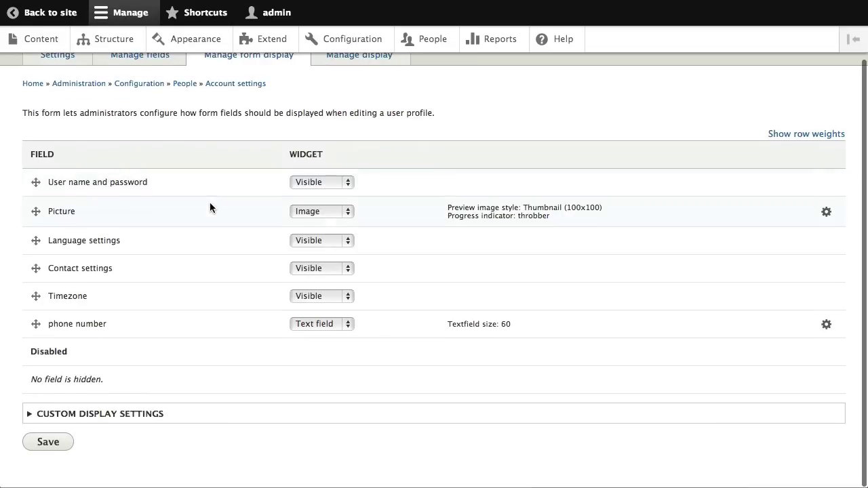
scroll(233, 289, "up", 1)
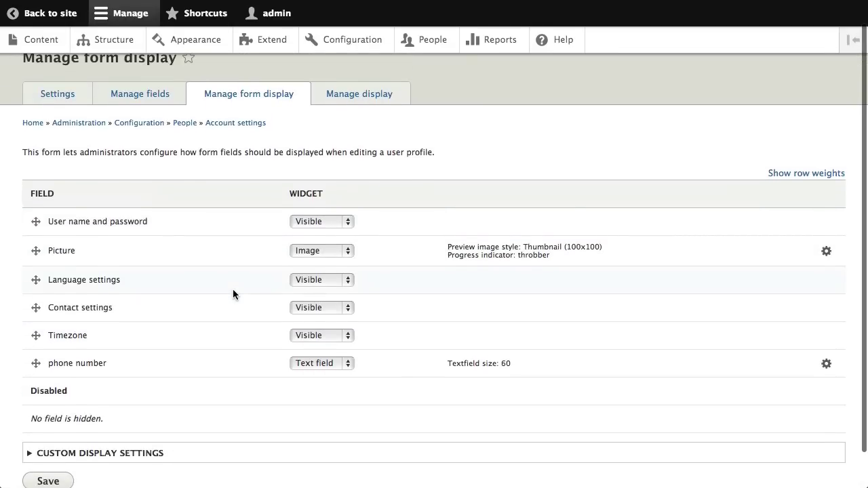
left_click(143, 435)
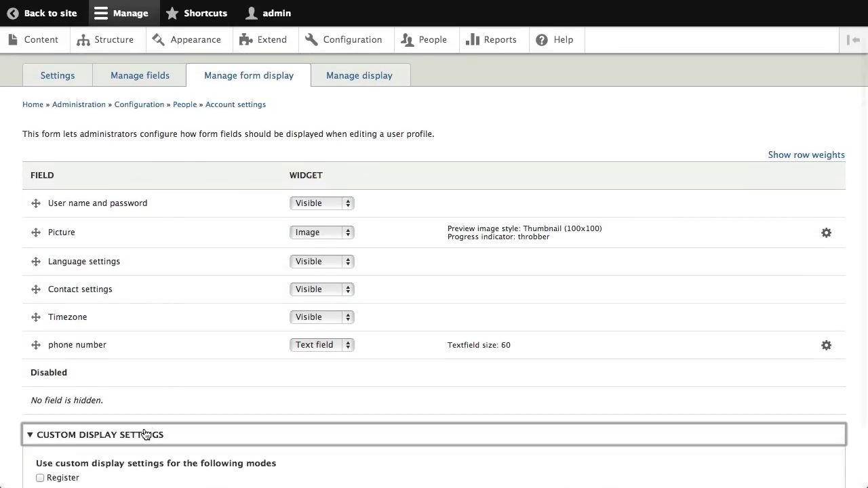
scroll(216, 309, "down", 2)
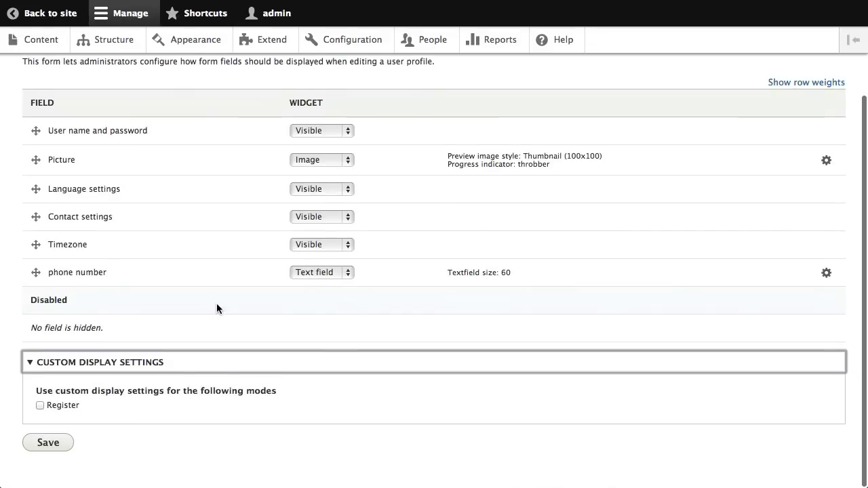
left_click(40, 406)
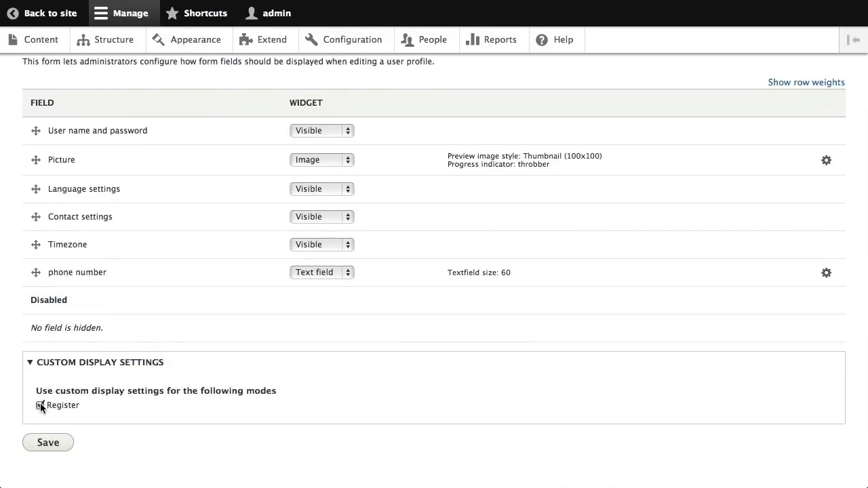
left_click(58, 443)
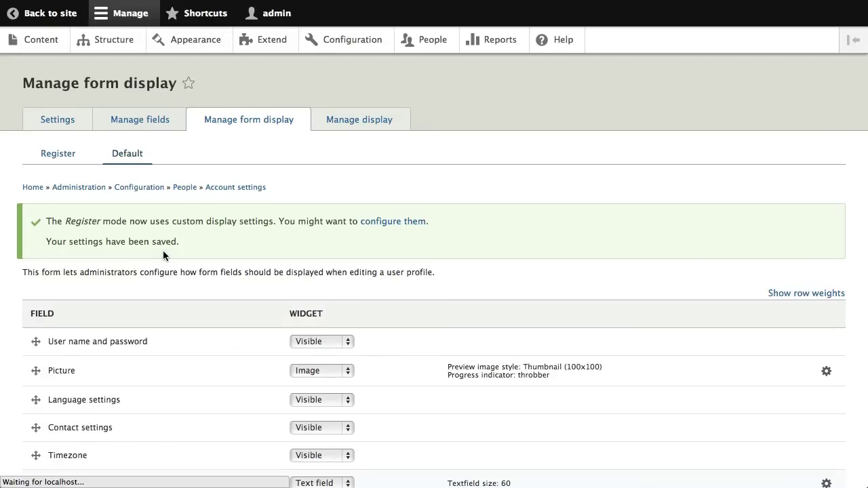
Disable phone number, Timezone, Contact settings and Language settings in the Register form mode and save it.
scroll(163, 255, "down", 3)
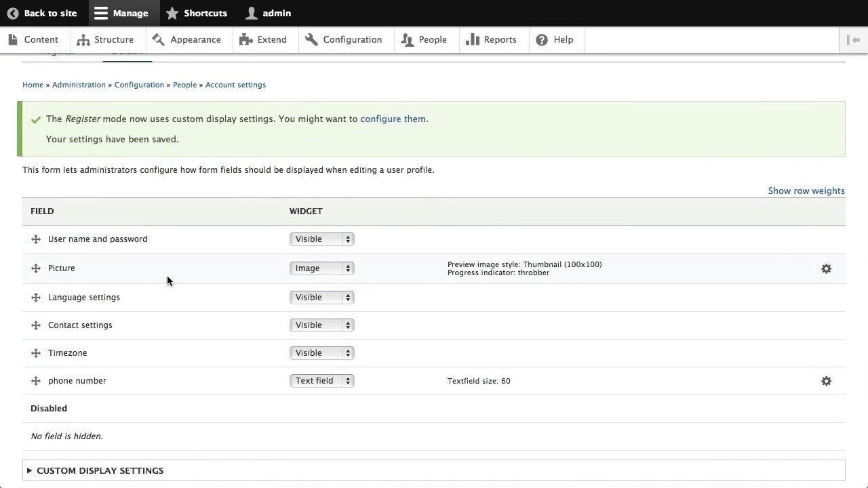
scroll(167, 276, "up", 3)
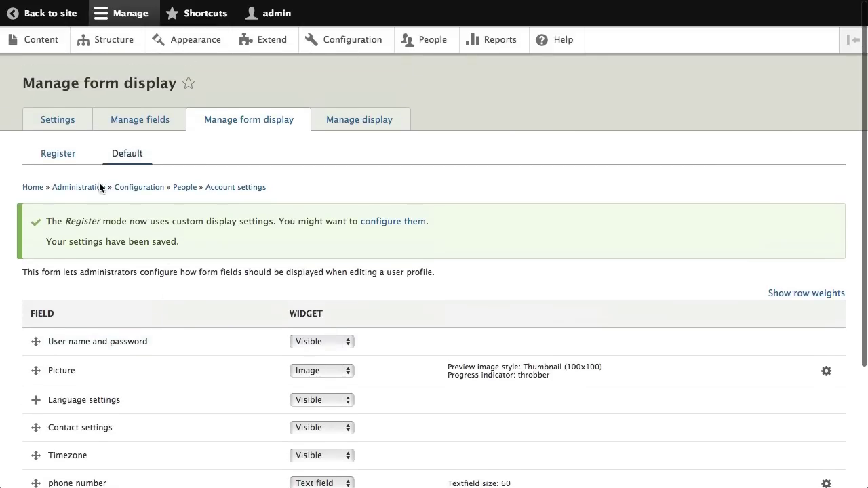
left_click(61, 155)
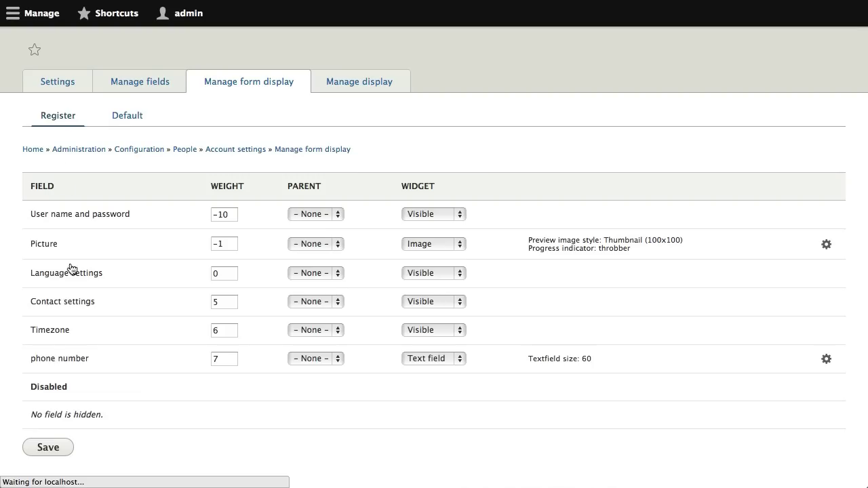
scroll(62, 281, "down", 1)
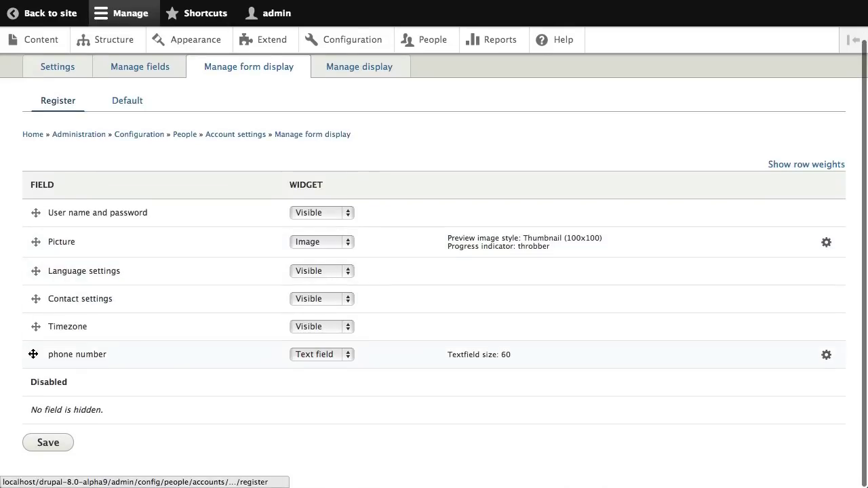
left_click_drag(33, 360, 36, 385)
scroll(36, 385, "down", 1)
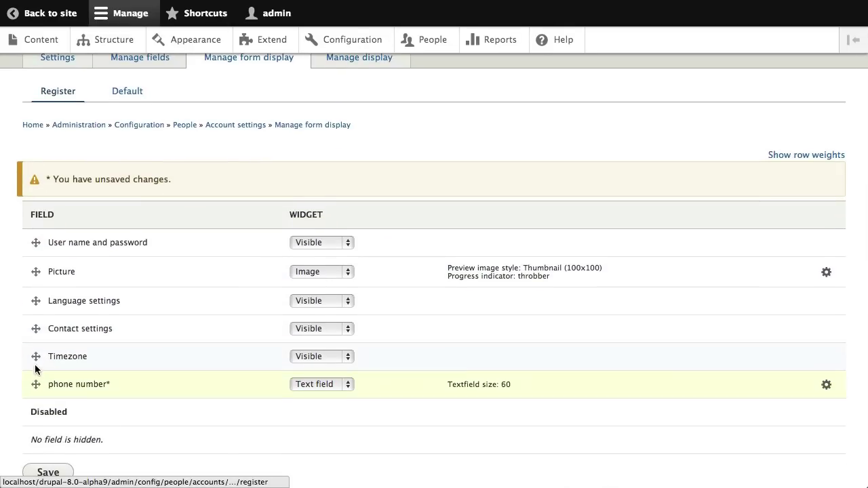
left_click_drag(35, 382, 36, 425)
left_click_drag(36, 354, 34, 372)
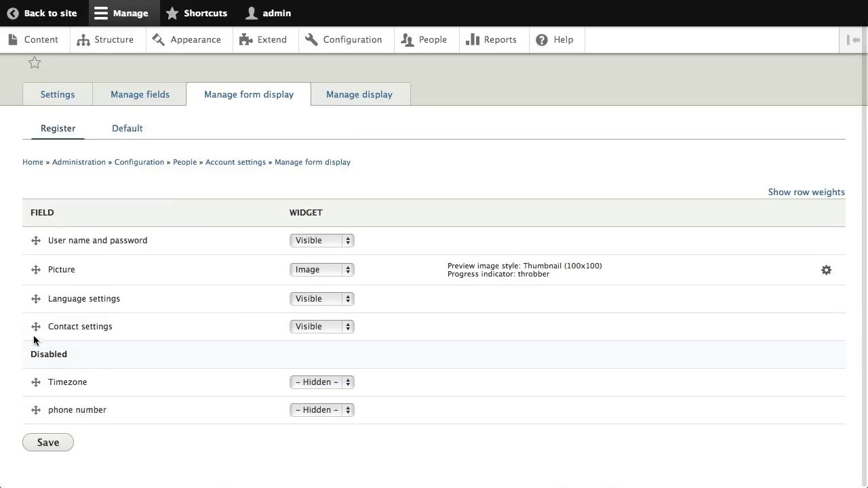
left_click_drag(37, 326, 33, 351)
left_click_drag(36, 301, 36, 331)
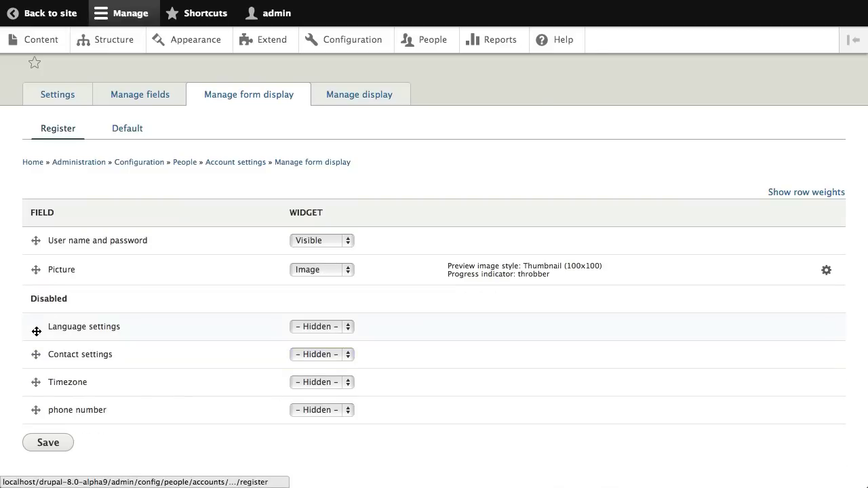
left_click(49, 444)
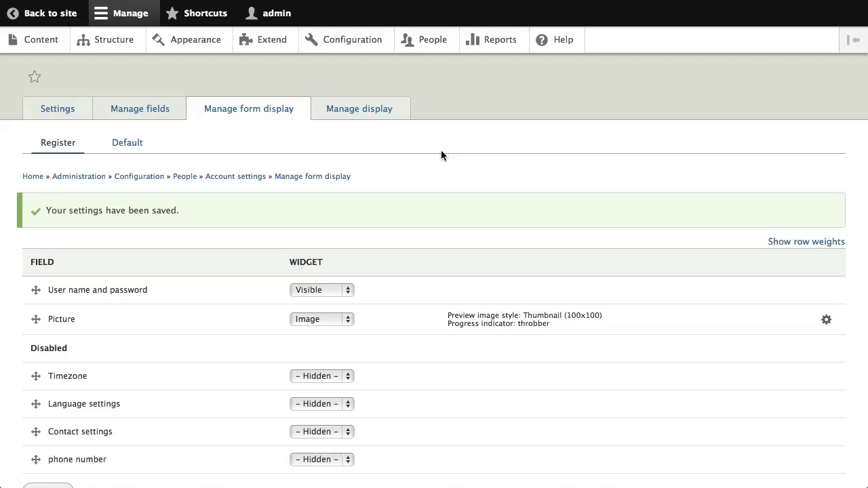
View the admin profile's edit form and examine which fields it offers, down to phone number.
left_click(282, 13)
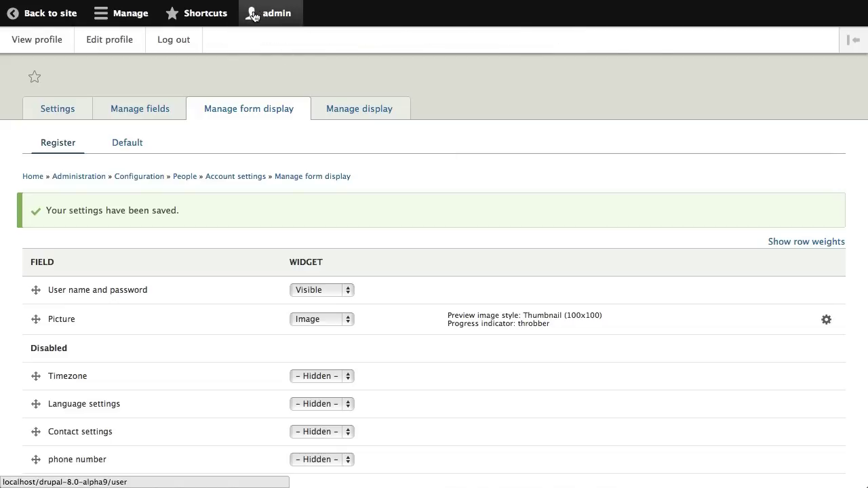
left_click(47, 49)
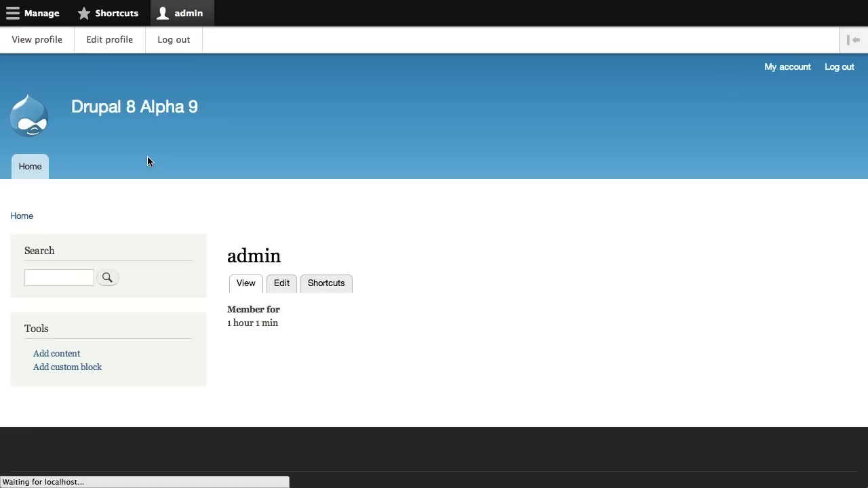
left_click(111, 41)
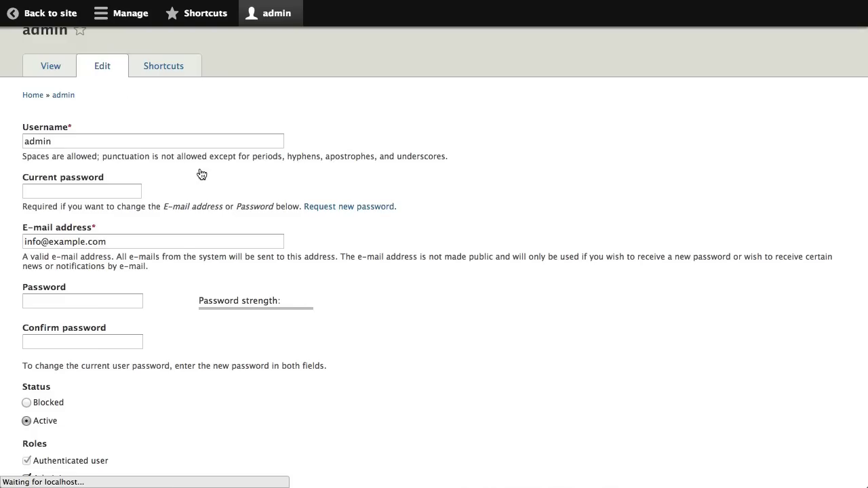
scroll(174, 120, "down", 5)
scroll(173, 123, "down", 5)
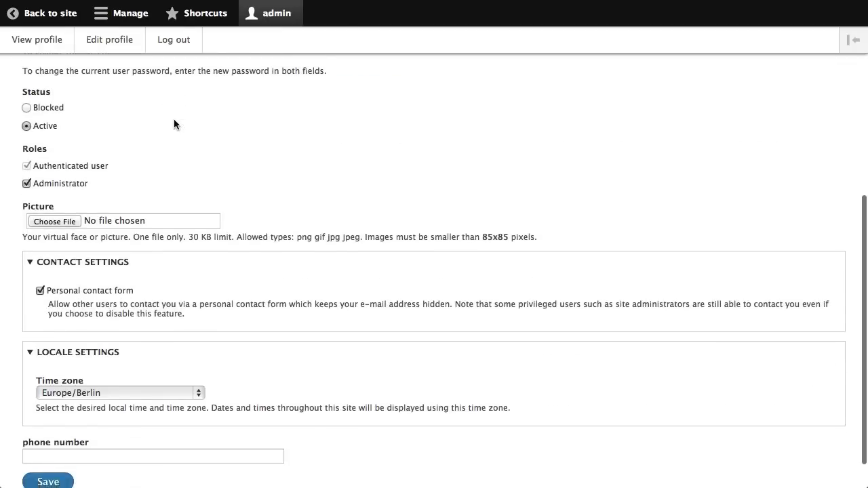
scroll(174, 123, "up", 7)
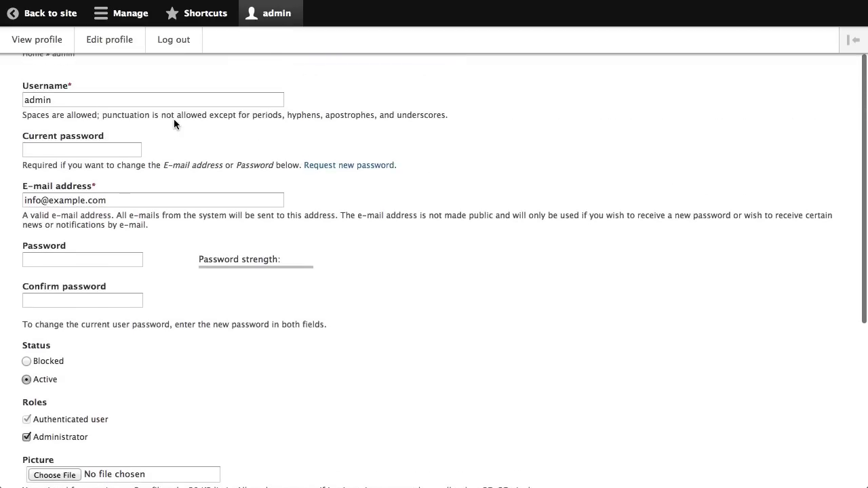
scroll(149, 191, "down", 8)
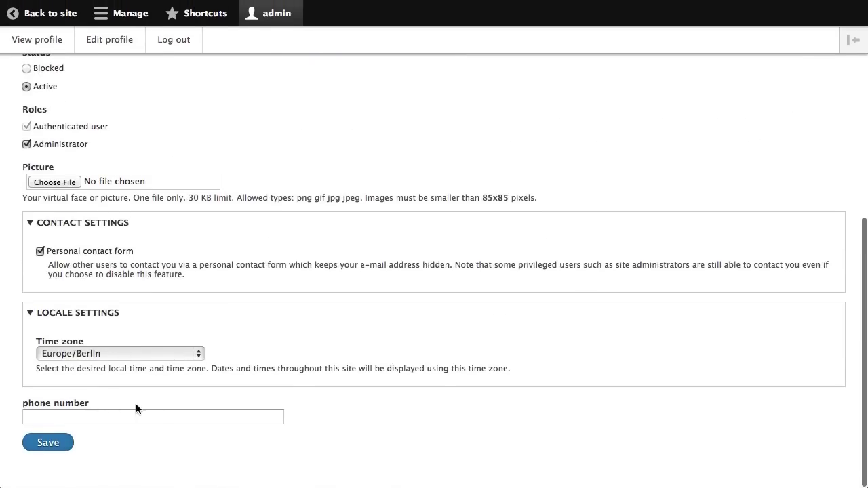
scroll(158, 397, "up", 10)
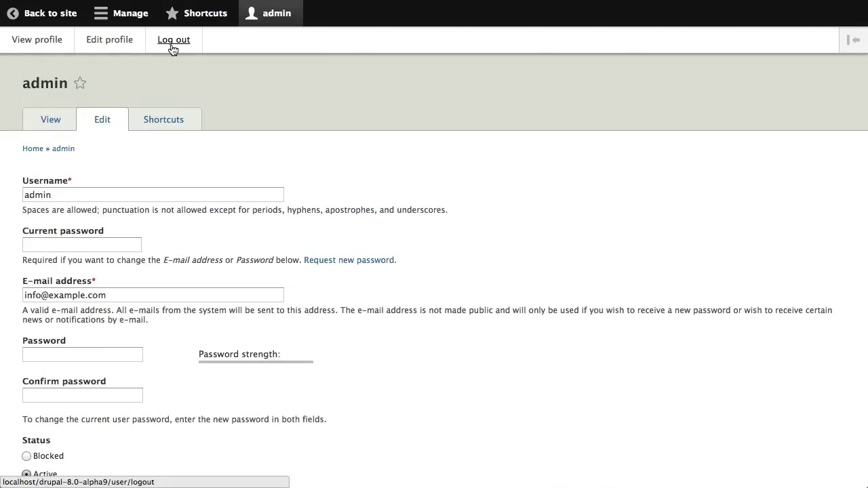
In the account settings, allow Visitors to register accounts without administrator approval and save the configuration.
left_click(119, 15)
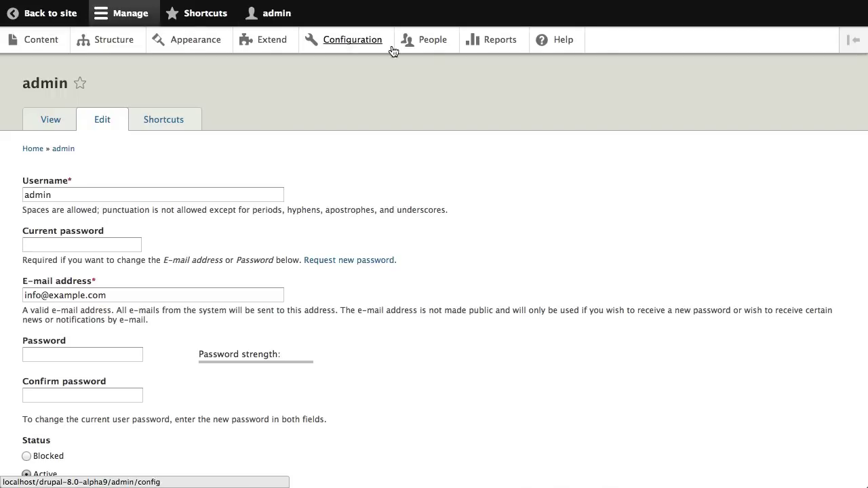
left_click(352, 49)
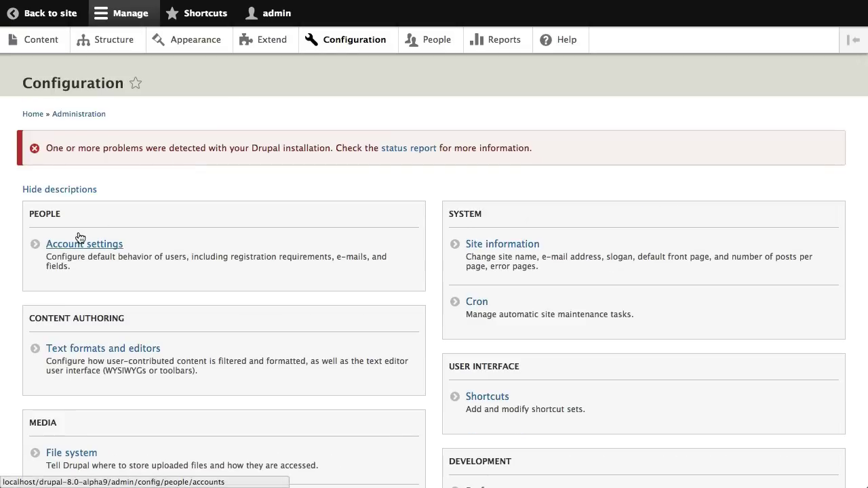
left_click(76, 243)
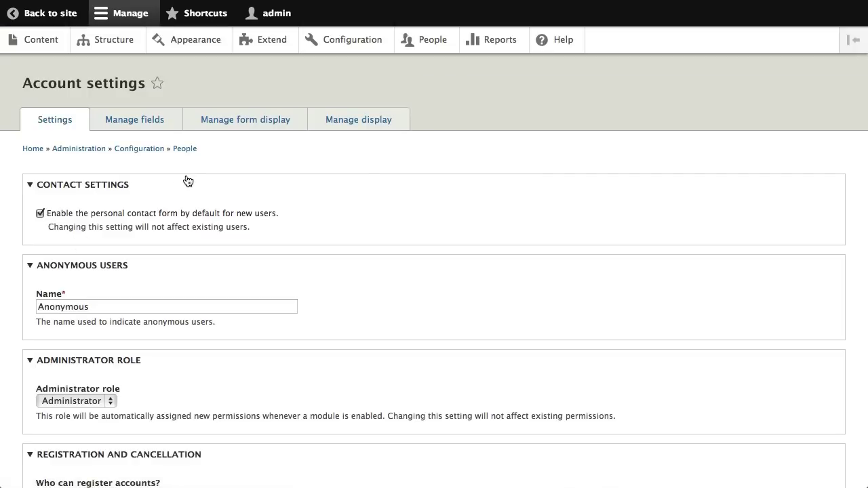
scroll(188, 181, "down", 3)
scroll(188, 180, "down", 3)
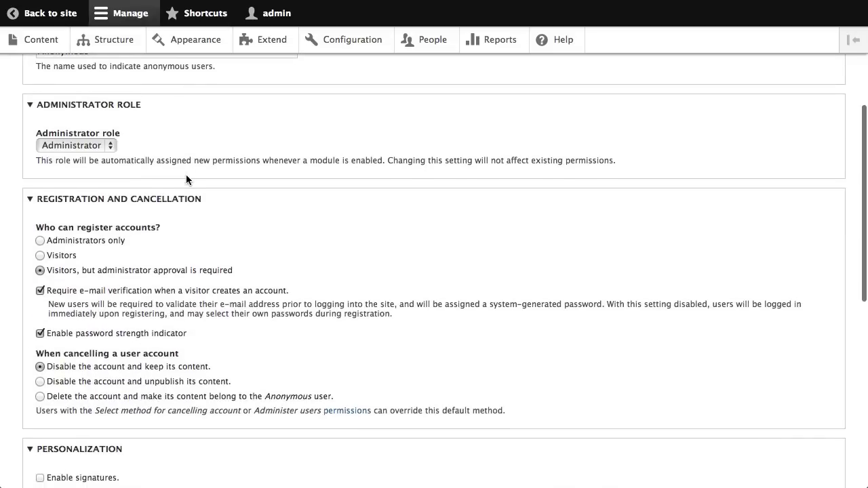
left_click(40, 256)
scroll(92, 248, "down", 4)
scroll(85, 326, "down", 5)
left_click(75, 446)
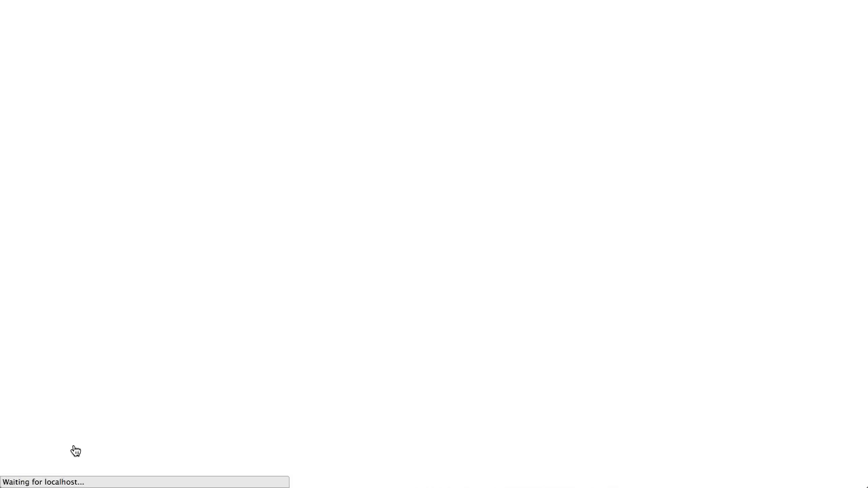
Log out of the admin account and examine the fields on the Create new account form.
left_click(272, 15)
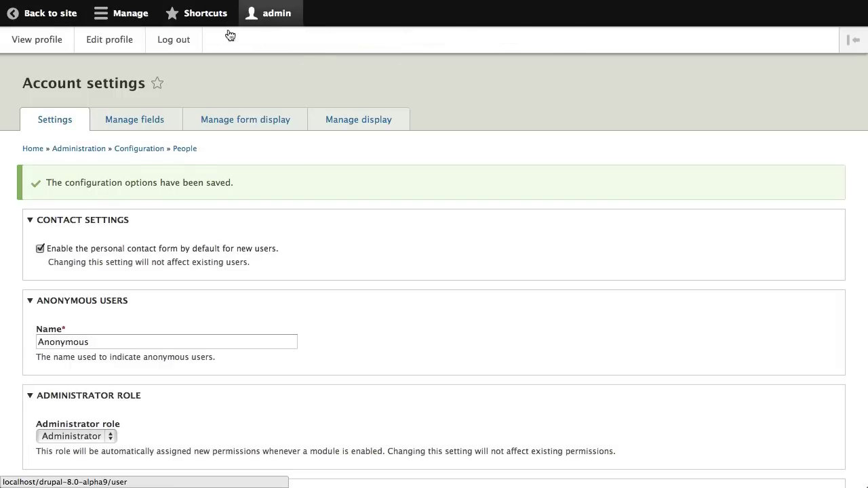
left_click(179, 41)
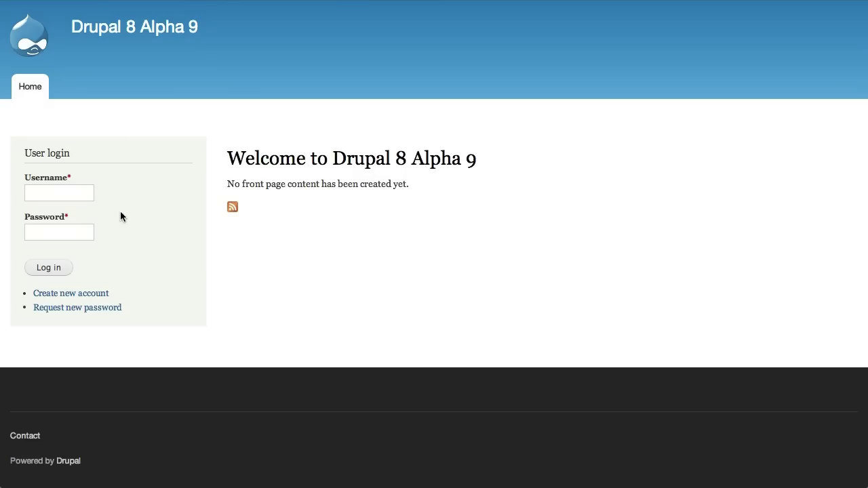
left_click(71, 293)
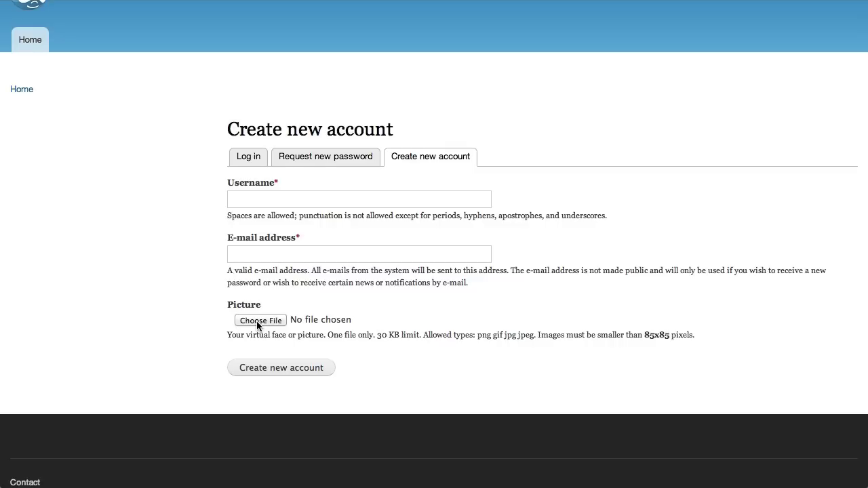
scroll(257, 321, "up", 2)
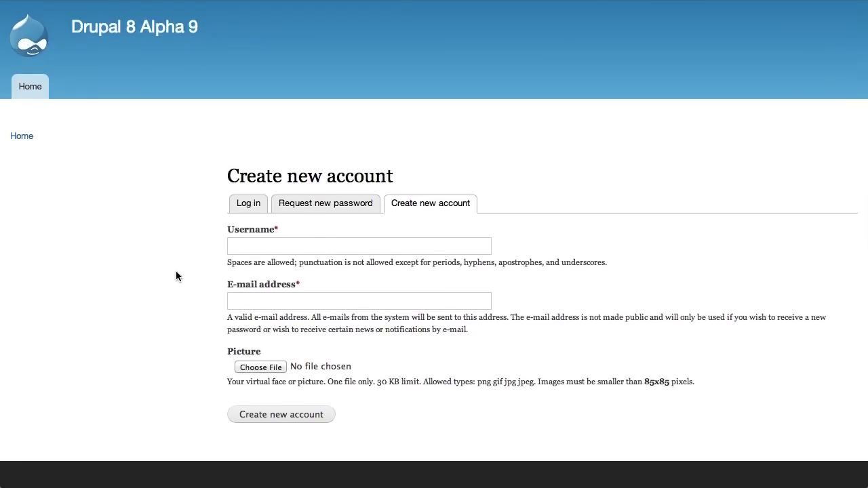